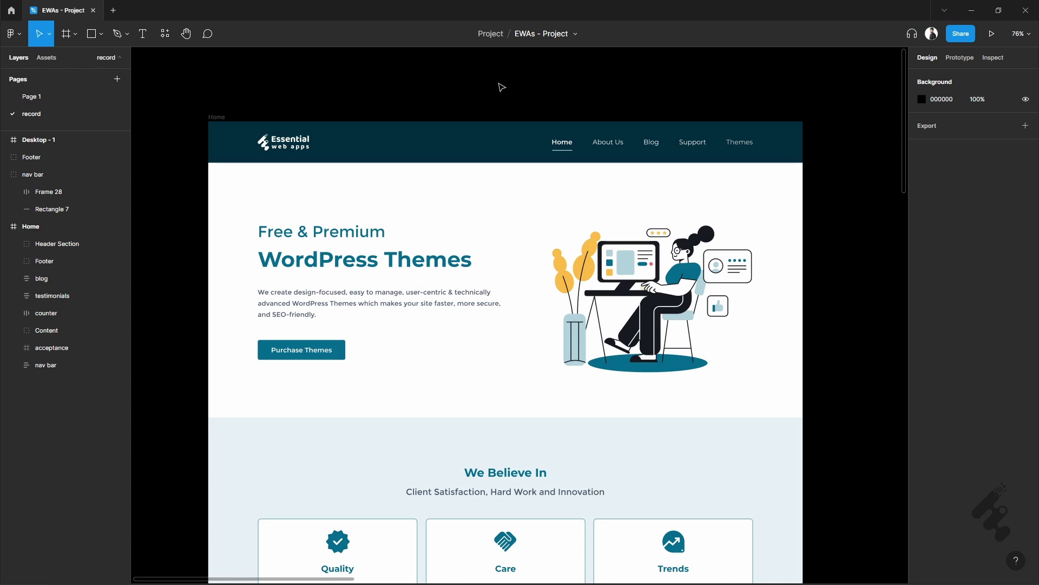
Draw a square about 189 × 189 near the upper-left corner of the Desktop - 1 frame and fill it with 00678E.
{"action": "scroll", "coordinate": [501, 87], "scroll_direction": "right", "scroll_amount": 15}
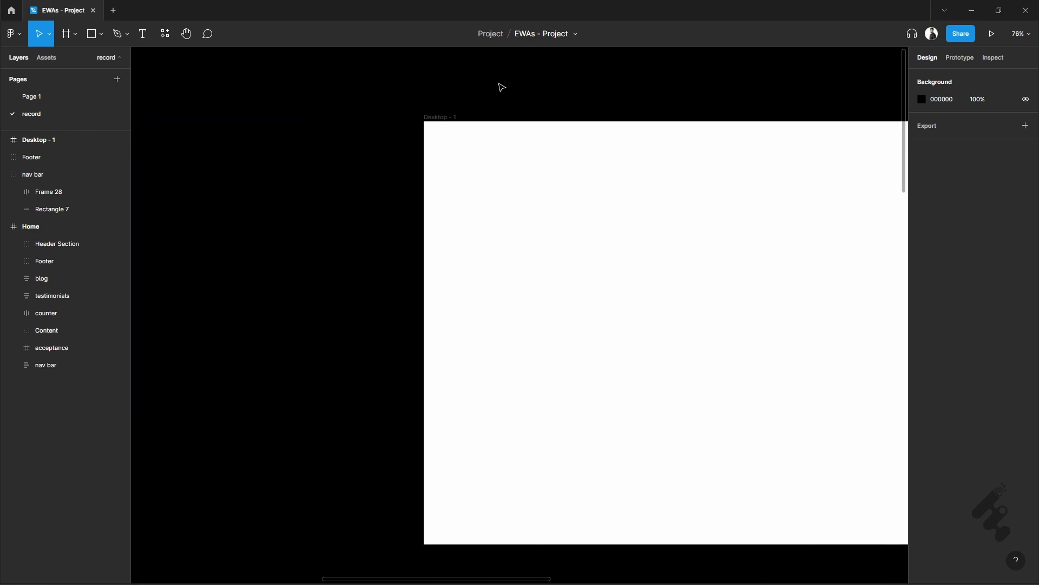
{"action": "scroll", "coordinate": [501, 87], "scroll_direction": "right", "scroll_amount": 8}
{"action": "key", "text": "r"}
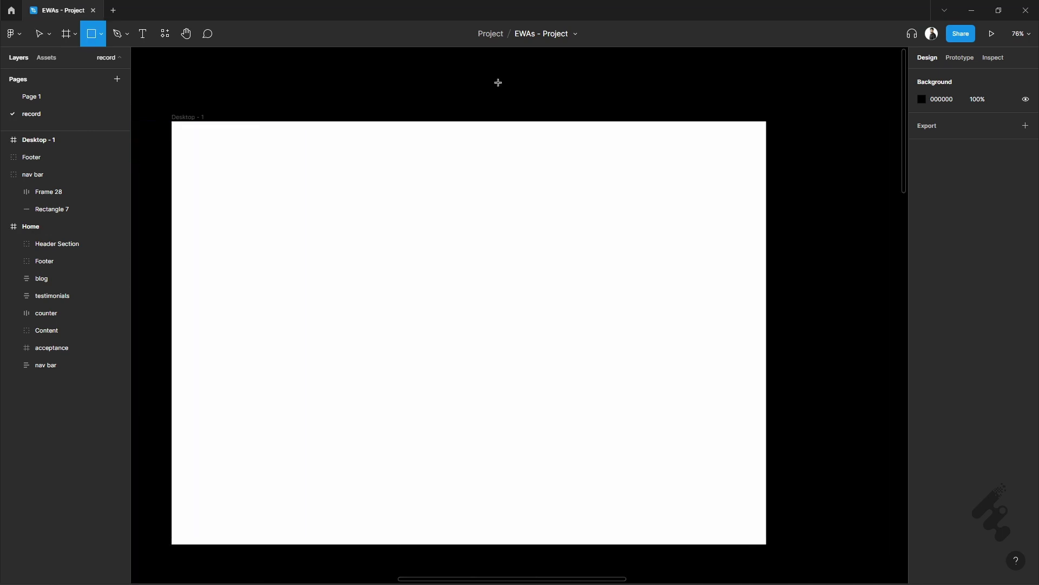
{"action": "mouse_move", "coordinate": [219, 163]}
{"action": "left_mouse_down"}
{"action": "mouse_move", "coordinate": [281, 236]}
{"action": "mouse_move", "coordinate": [298, 241]}
{"action": "left_mouse_up"}
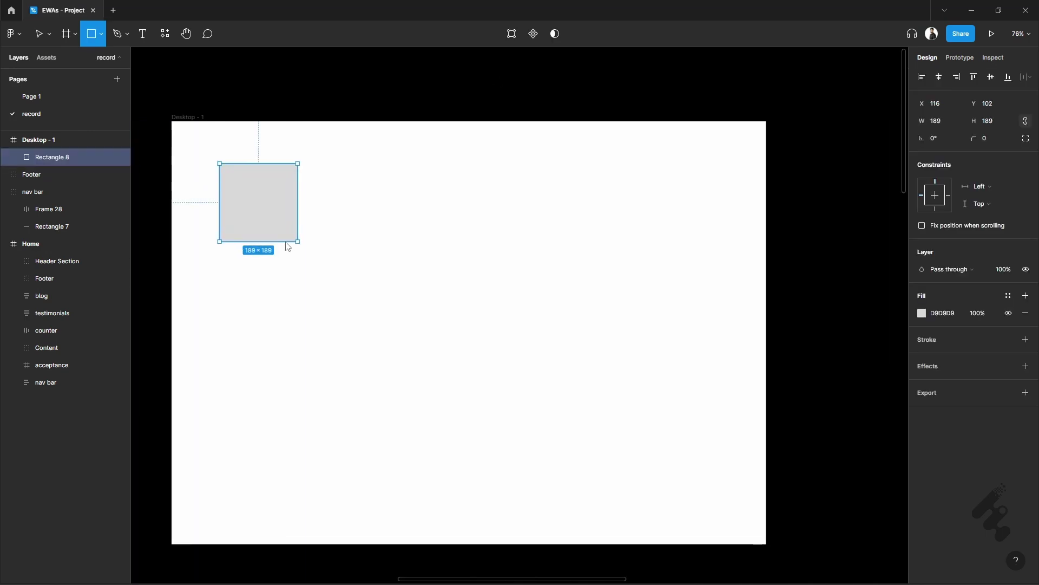
{"action": "left_click", "coordinate": [955, 321]}
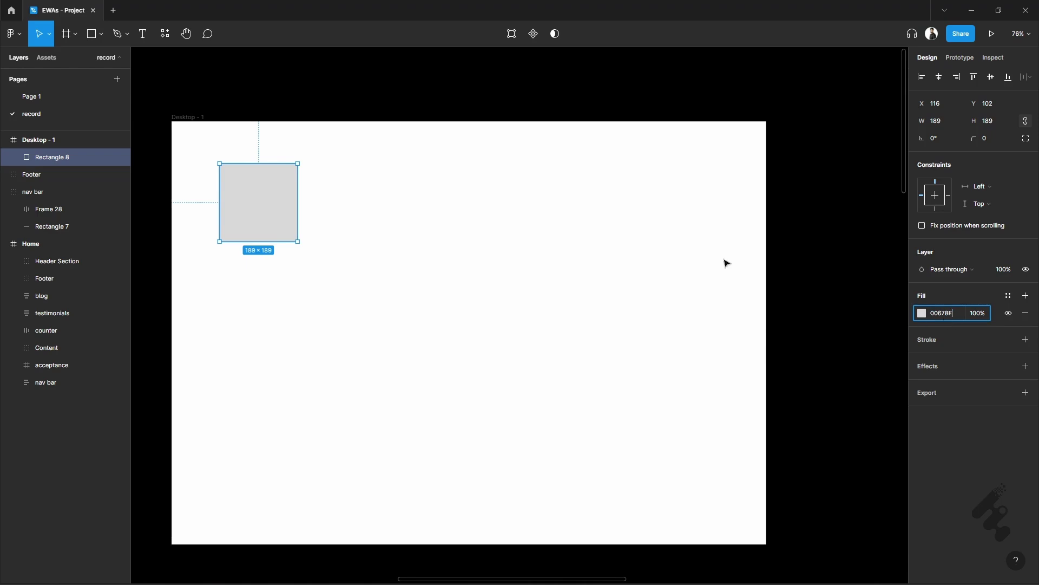
{"action": "type", "text": "00678E"}
{"action": "left_click", "coordinate": [430, 103]}
Enlarge the teal square to about 319 × 319, keeping its upper-left corner in place.
{"action": "scroll", "coordinate": [357, 141], "scroll_direction": "left", "scroll_amount": 1}
{"action": "left_click", "coordinate": [297, 177]}
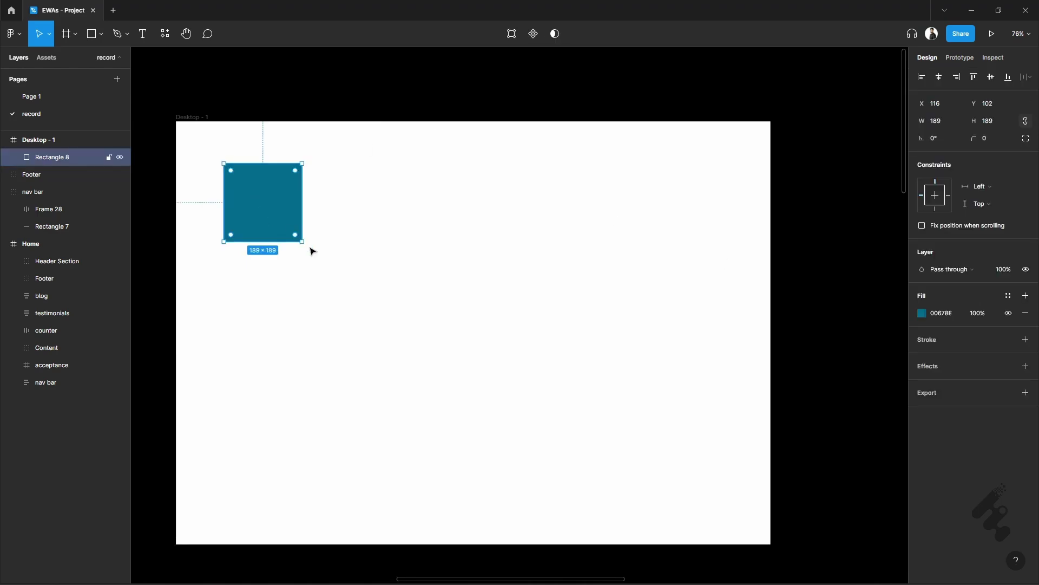
{"action": "left_click_drag", "start_coordinate": [335, 276], "coordinate": [354, 295]}
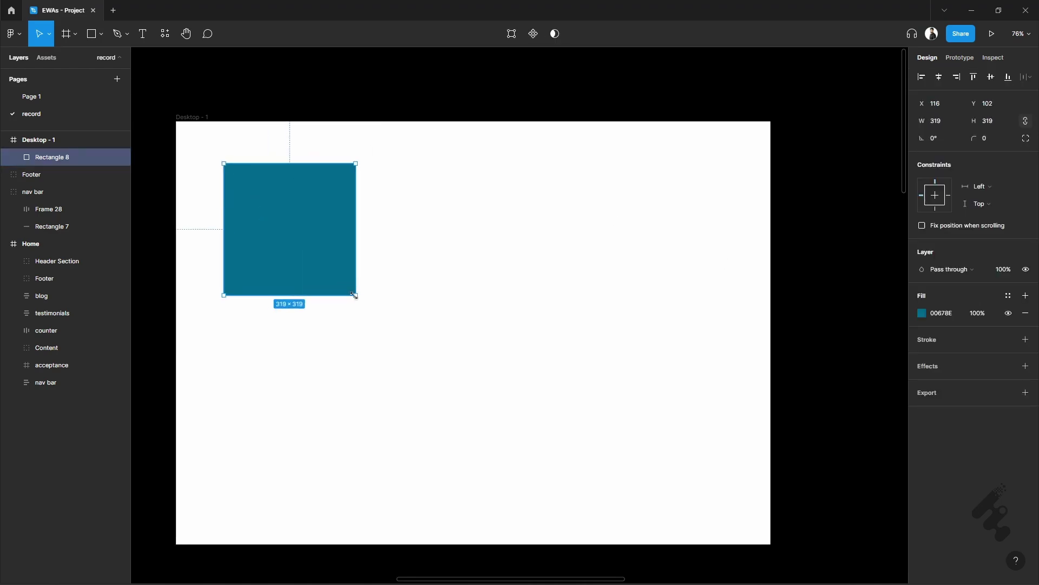
{"action": "left_click", "coordinate": [396, 111]}
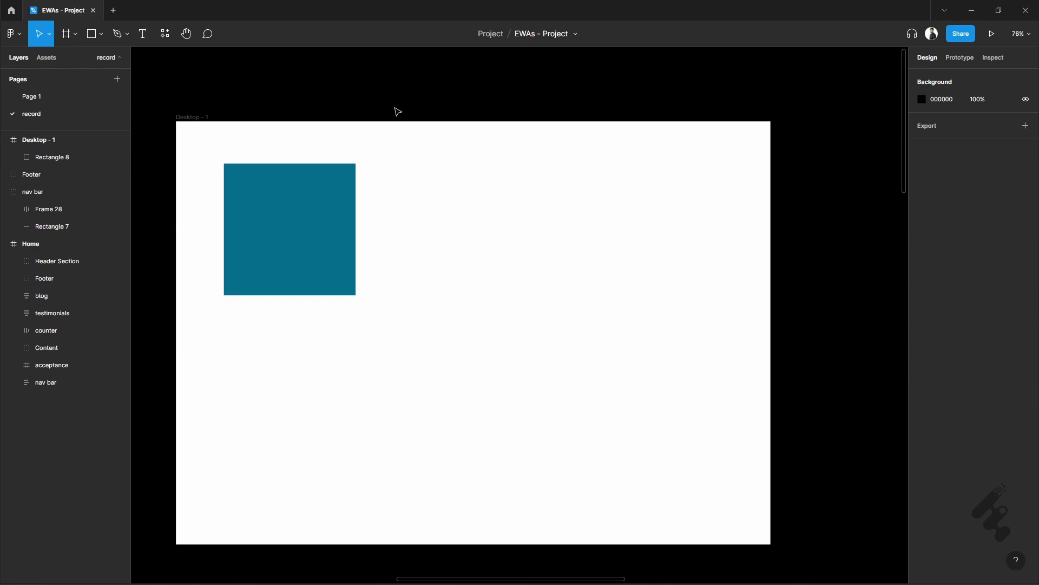
Test the square's Left and Top constraints by shrinking the Desktop - 1 frame to about 1153 × 790, and undo the resize.
{"action": "left_click", "coordinate": [282, 253]}
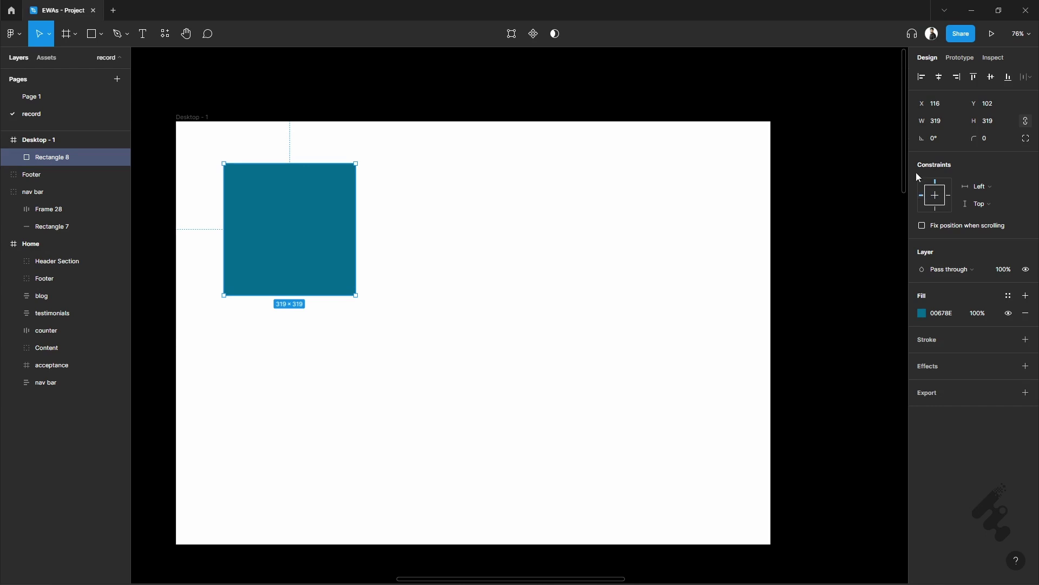
{"action": "left_click", "coordinate": [553, 264]}
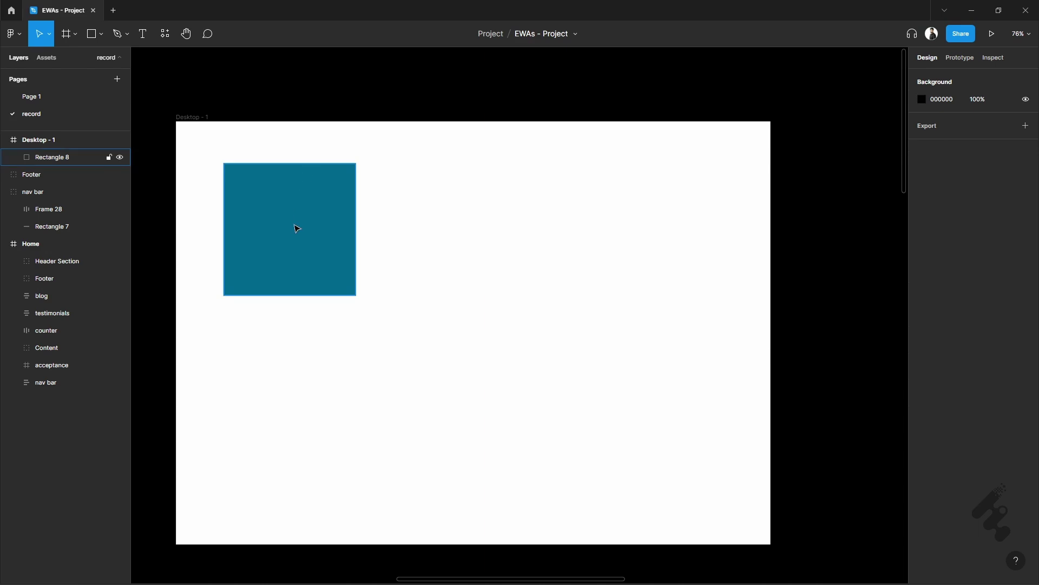
{"action": "left_click", "coordinate": [296, 228]}
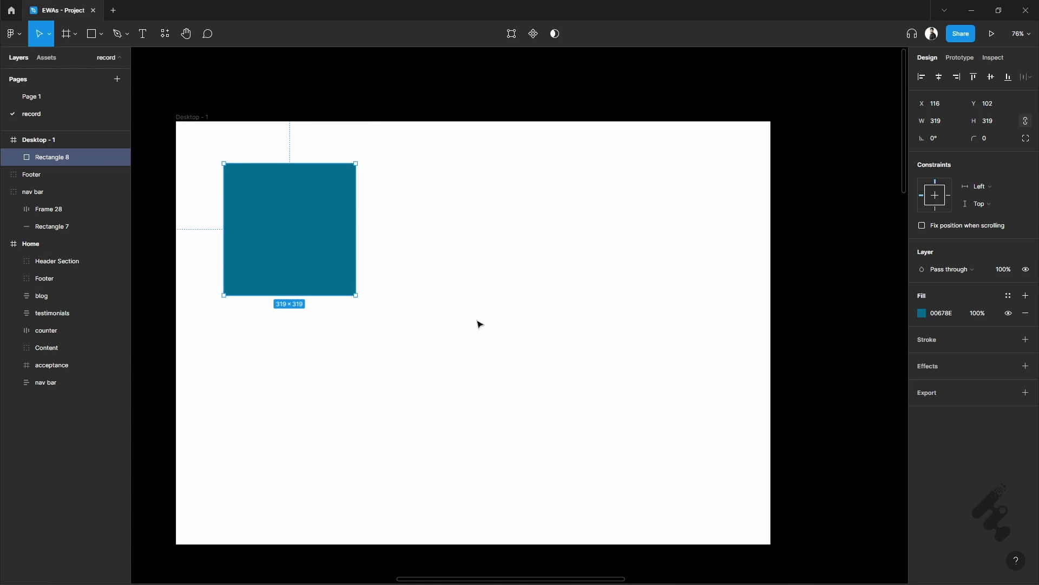
{"action": "key", "text": "Escape"}
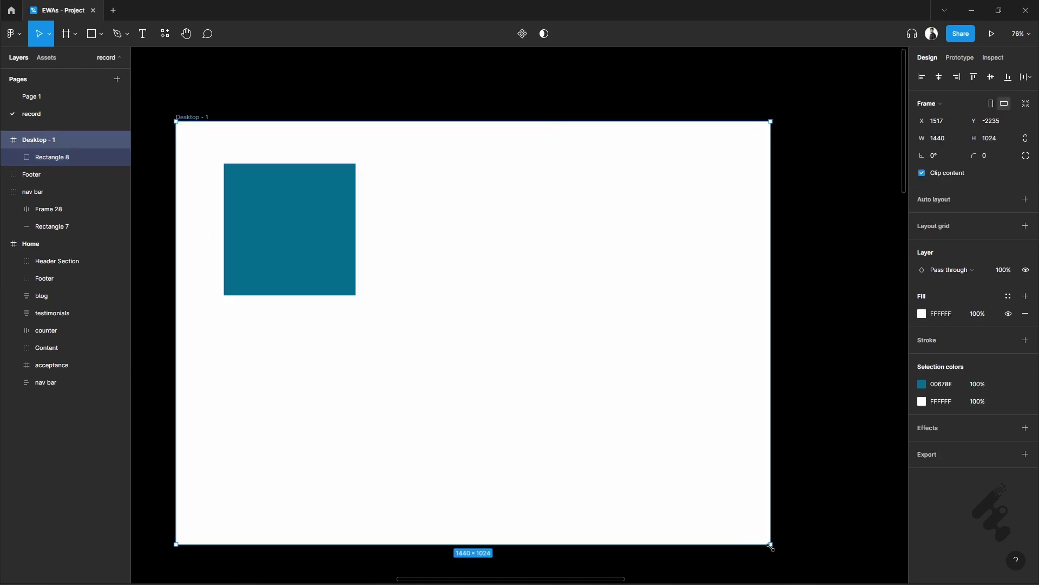
{"action": "left_click_drag", "start_coordinate": [771, 545], "coordinate": [652, 448]}
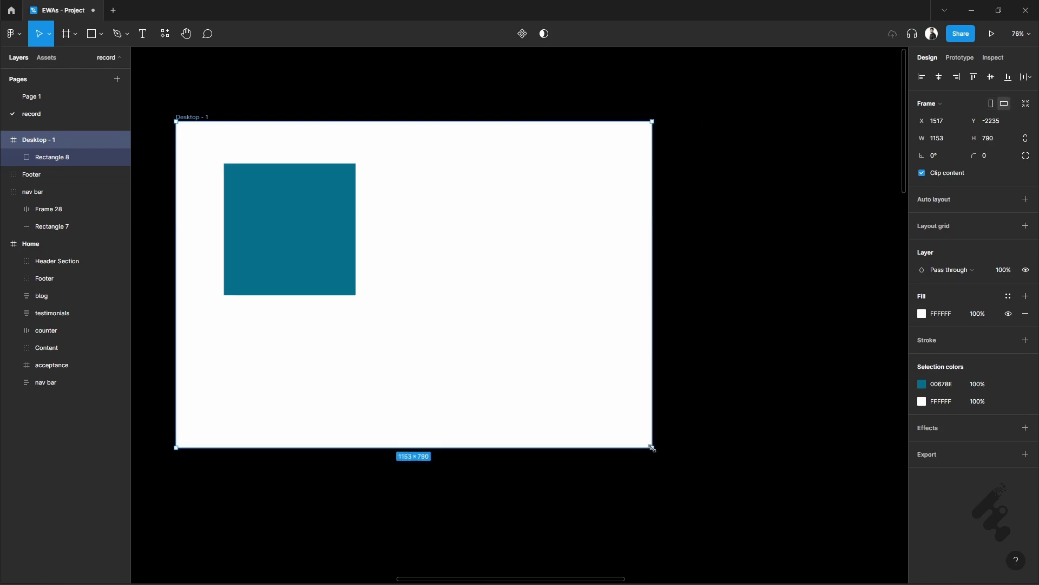
{"action": "key", "text": "ctrl+z"}
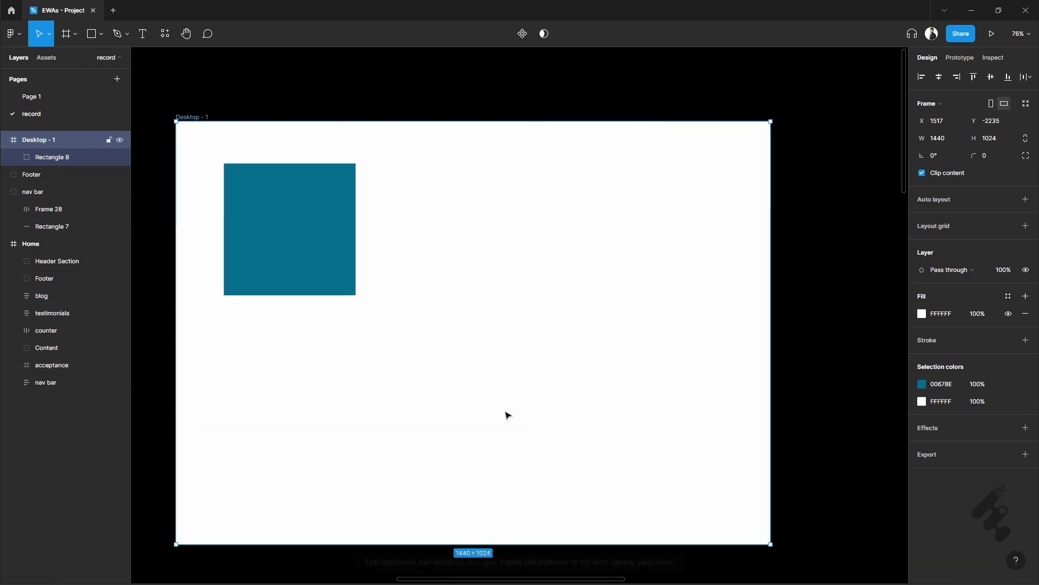
Try resizing the Desktop - 1 frame from its left and top edges, and undo both changes.
{"action": "left_click_drag", "start_coordinate": [172, 260], "coordinate": [196, 240]}
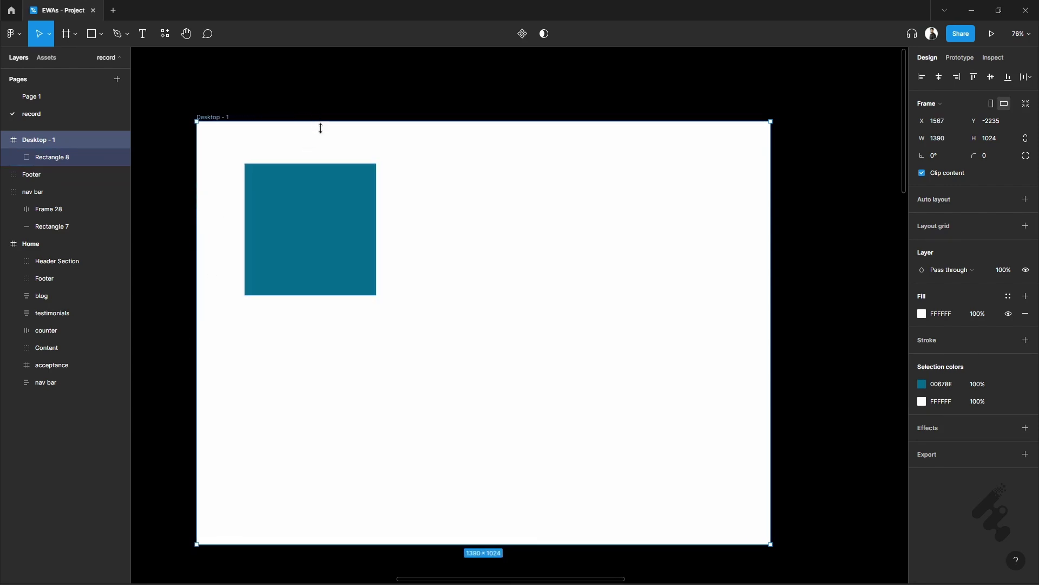
{"action": "left_click_drag", "start_coordinate": [320, 127], "coordinate": [342, 118]}
{"action": "key", "text": "ctrl+z"}
{"action": "key", "text": "ctrl+z"}
Move the square horizontally to about X 937 in the frame and set its horizontal constraint to Right.
{"action": "left_click", "coordinate": [321, 249]}
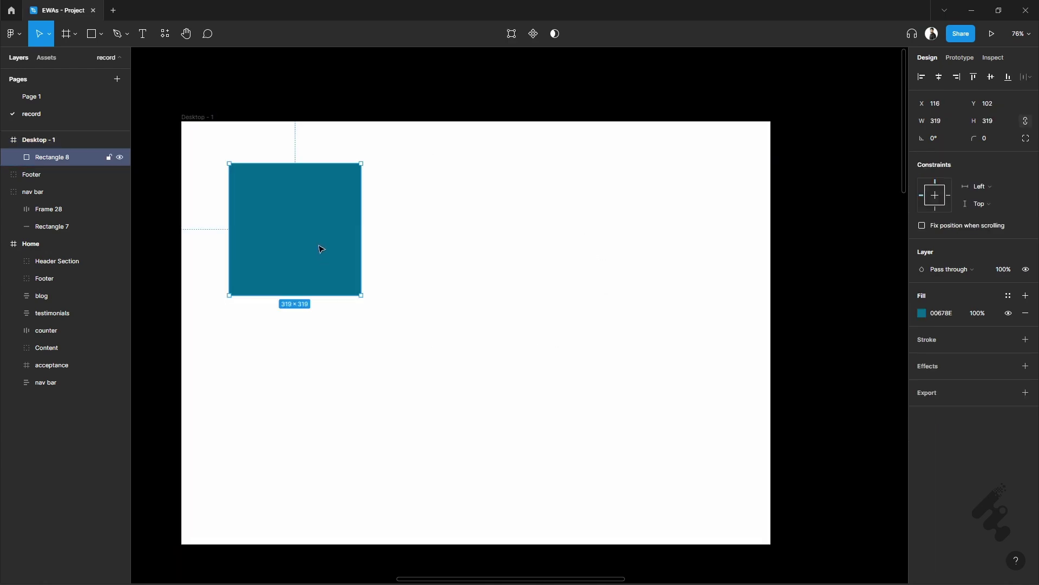
{"action": "left_click_drag", "start_coordinate": [319, 247], "coordinate": [658, 251]}
{"action": "left_click", "coordinate": [981, 186]}
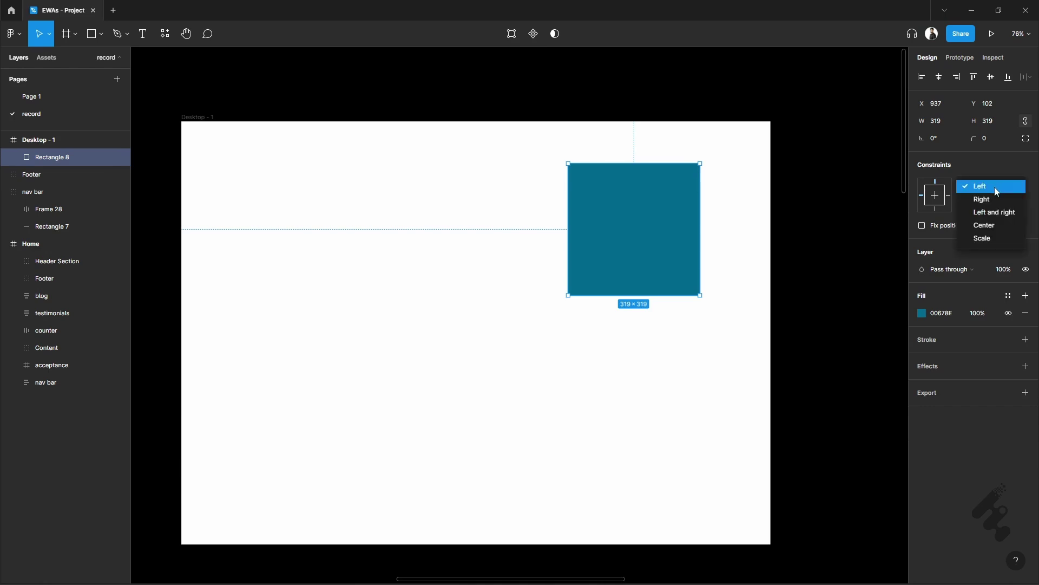
{"action": "left_click", "coordinate": [1001, 201]}
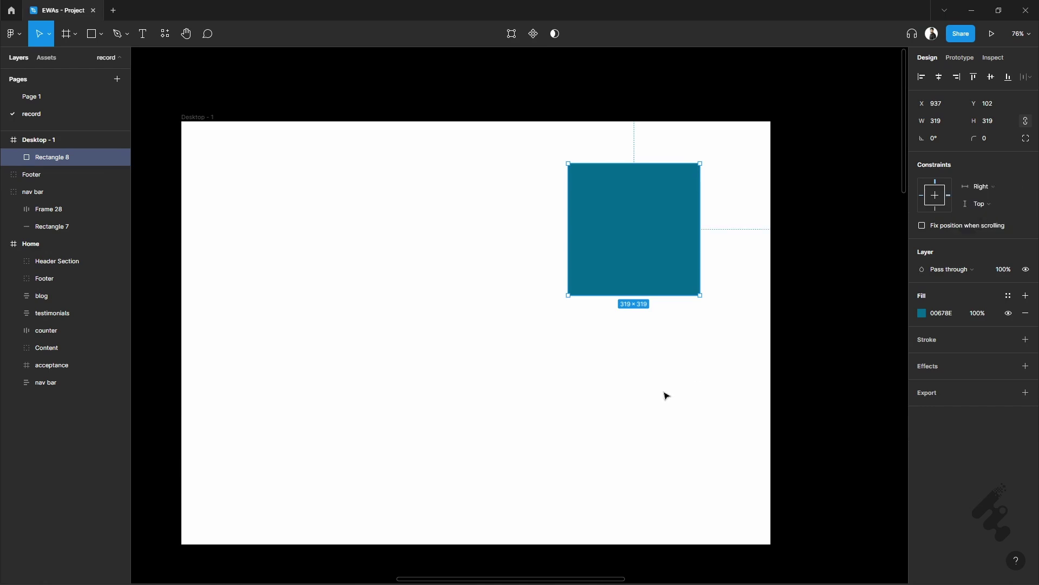
Test the Right constraint by shrinking the Desktop - 1 frame to about 1249 × 889, and undo the resize.
{"action": "left_click", "coordinate": [666, 396]}
{"action": "left_click_drag", "start_coordinate": [771, 546], "coordinate": [697, 465]}
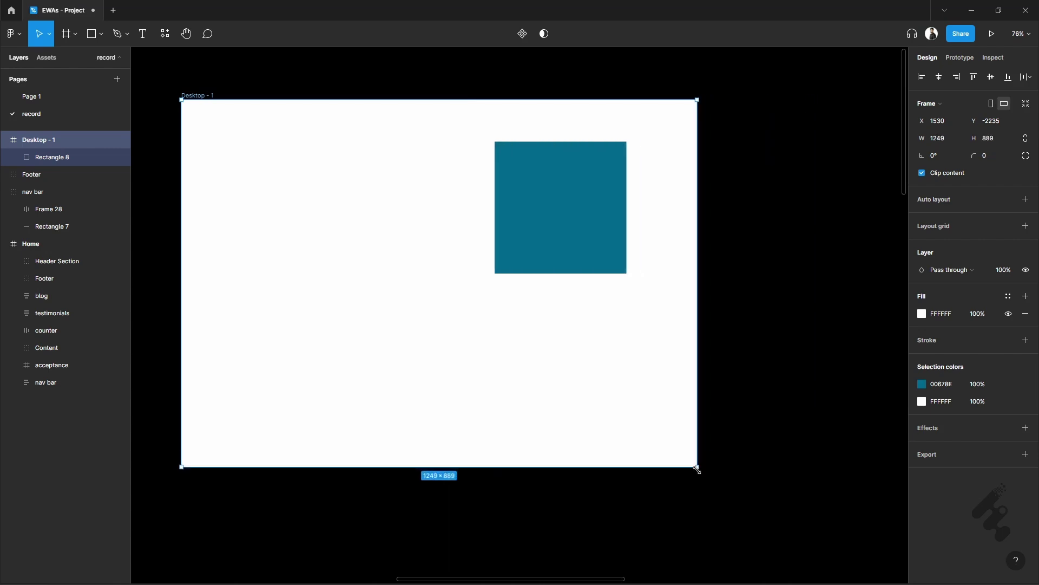
{"action": "key", "text": "ctrl+z"}
Move the square to the center of the frame, about X 554, Y 353, and set its vertical constraint to Bottom.
{"action": "left_click", "coordinate": [655, 216]}
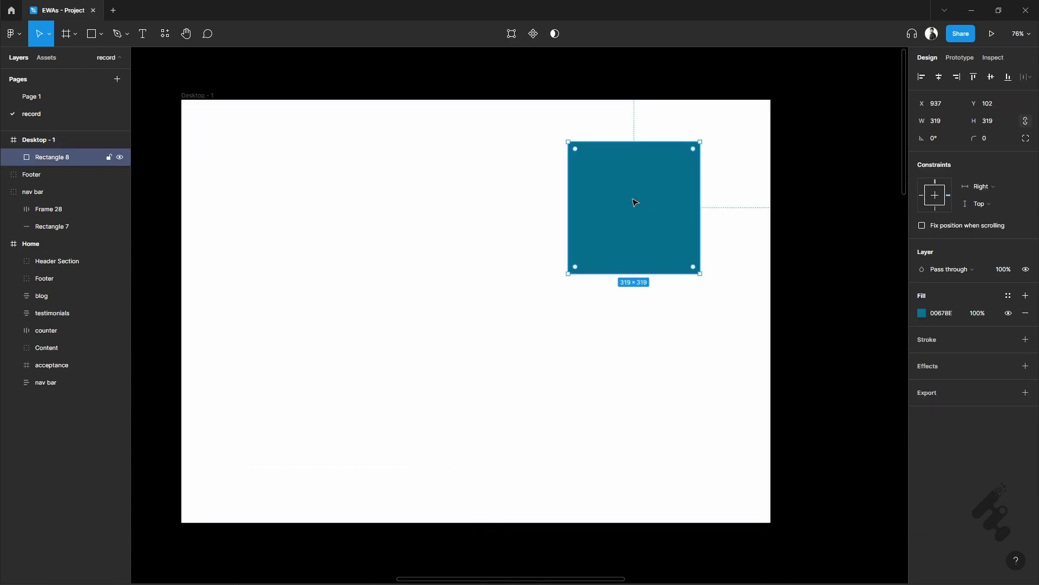
{"action": "left_click_drag", "start_coordinate": [635, 203], "coordinate": [477, 306]}
{"action": "left_click", "coordinate": [967, 213]}
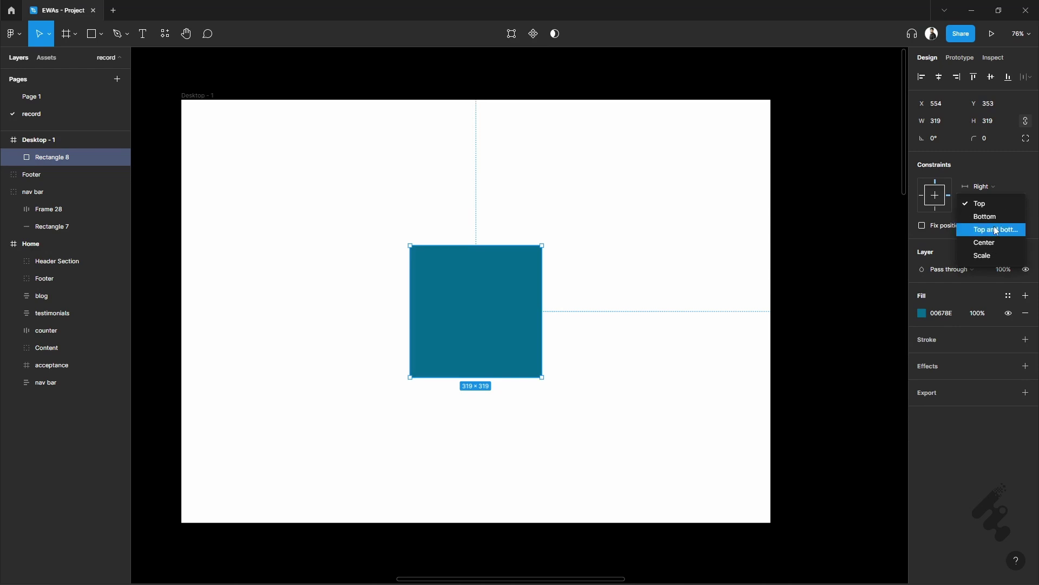
{"action": "left_click", "coordinate": [983, 215]}
Test the Bottom constraint by resizing the frame from its bottom and top edges, returning it to its original height.
{"action": "left_click", "coordinate": [573, 523]}
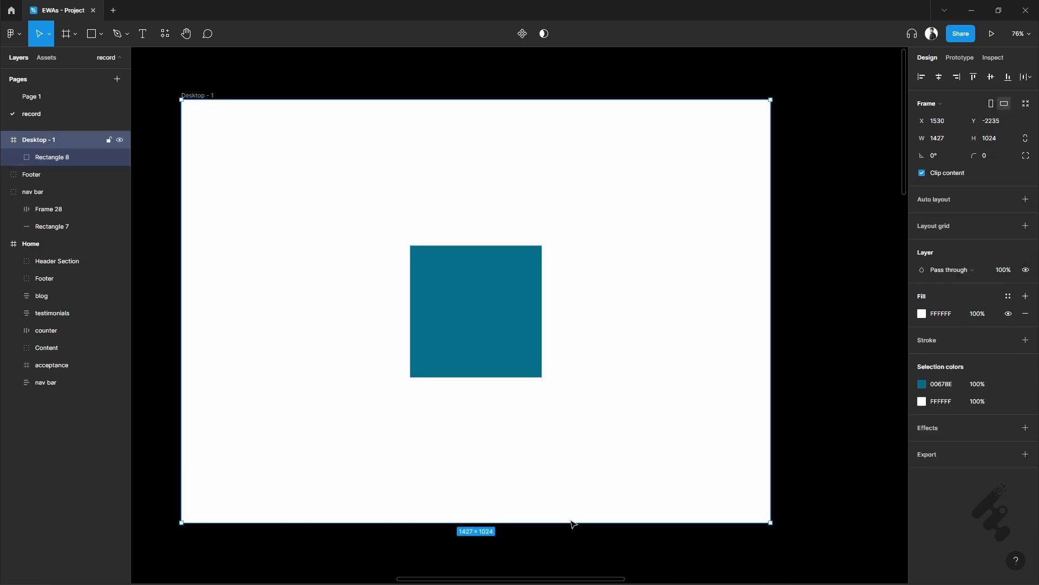
{"action": "left_click_drag", "start_coordinate": [569, 537], "coordinate": [595, 523]}
{"action": "mouse_move", "coordinate": [516, 98]}
{"action": "left_mouse_down"}
{"action": "mouse_move", "coordinate": [520, 123]}
{"action": "mouse_move", "coordinate": [527, 100]}
{"action": "left_mouse_up"}
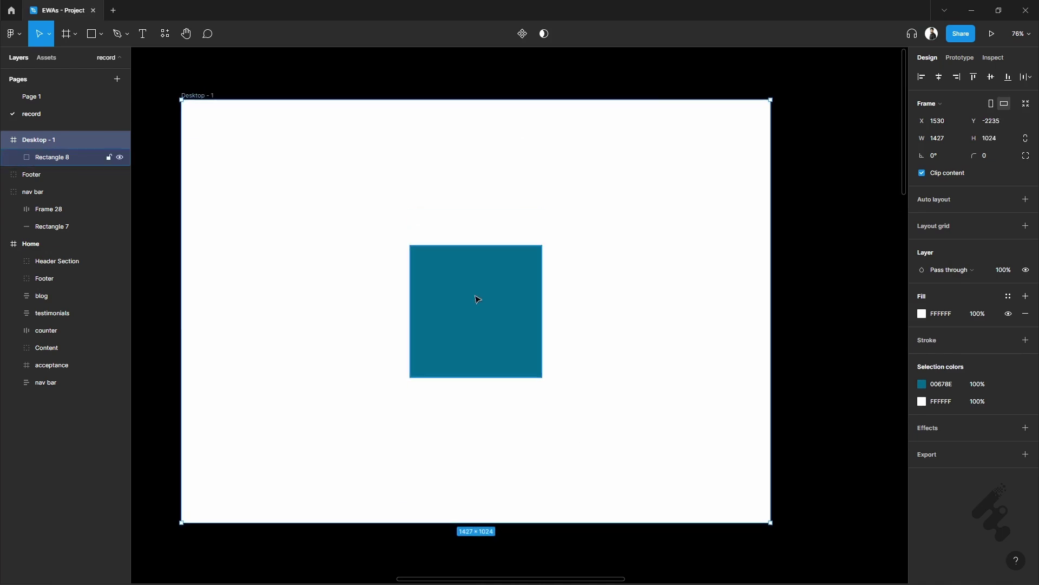
Set the square's horizontal constraint to Left and right and its vertical constraint to Top.
{"action": "left_click", "coordinate": [476, 298]}
{"action": "left_click", "coordinate": [995, 186]}
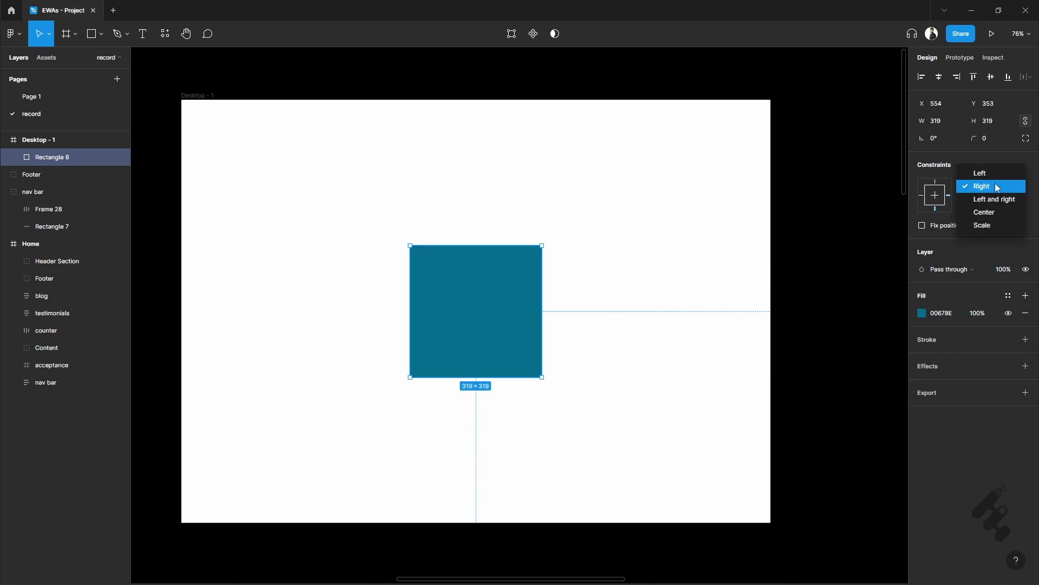
{"action": "left_click", "coordinate": [1001, 199]}
{"action": "left_click", "coordinate": [1004, 204]}
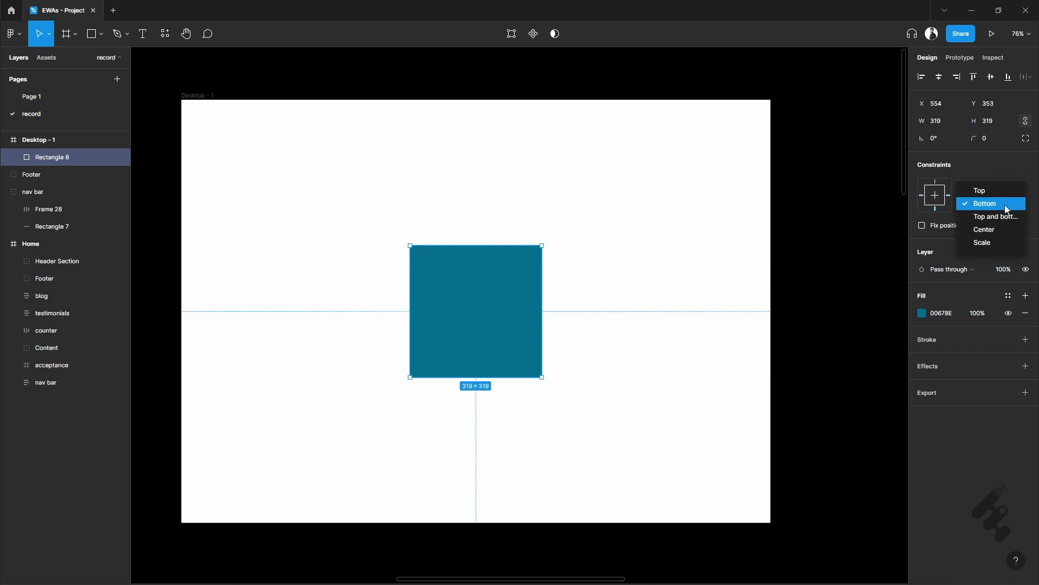
{"action": "left_click", "coordinate": [1006, 195]}
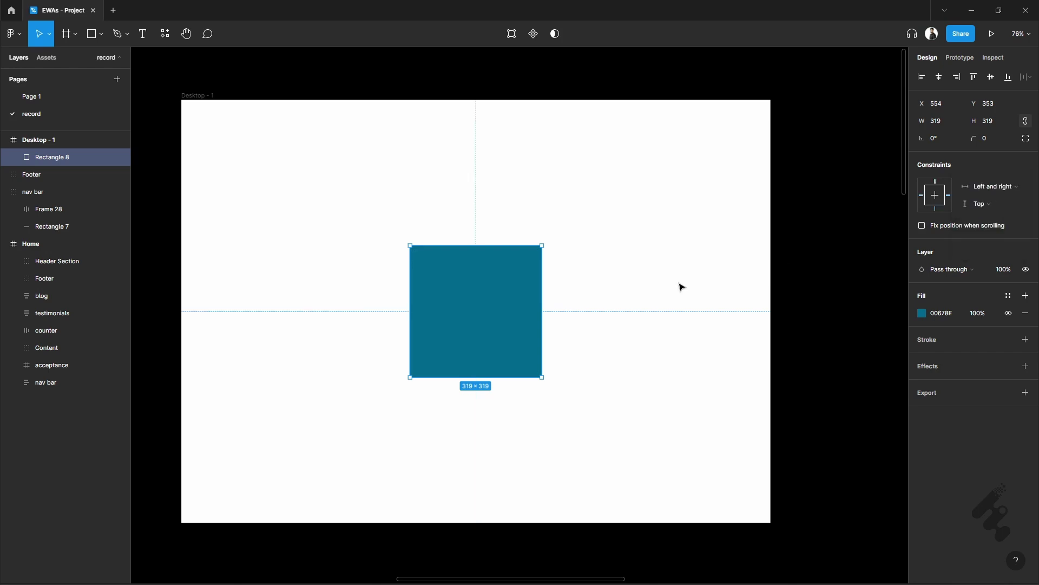
Test the Left and right constraint by shrinking the Desktop - 1 frame to about 1264 × 925, and undo the resize.
{"action": "key", "text": "Escape"}
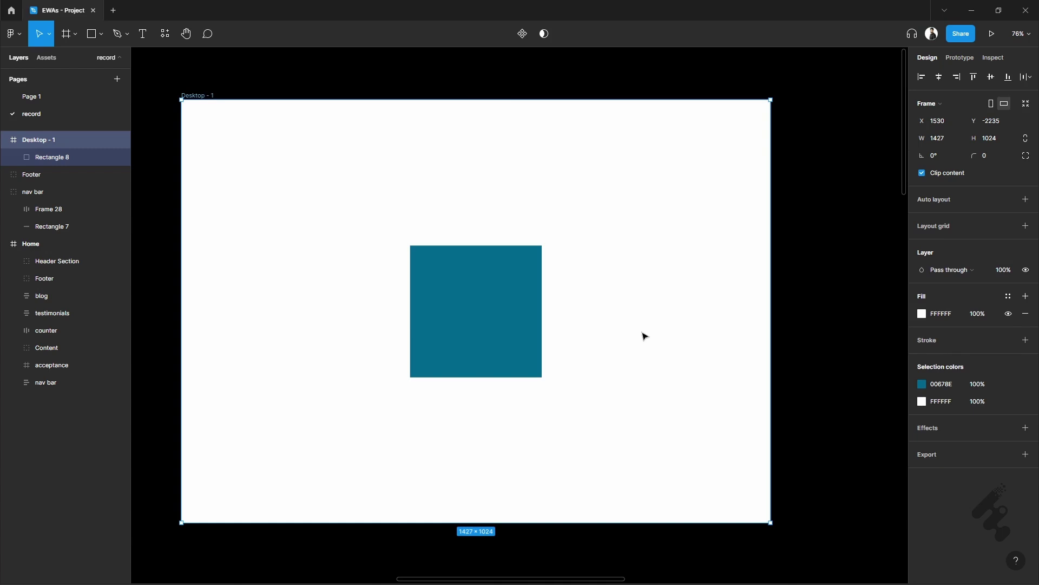
{"action": "left_click", "coordinate": [501, 336]}
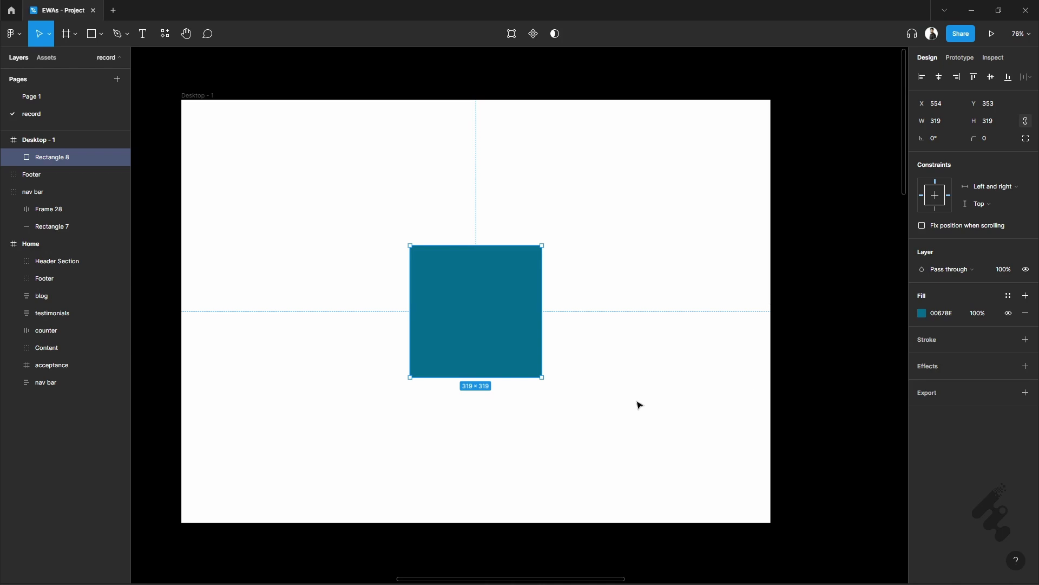
{"action": "key", "text": "Escape"}
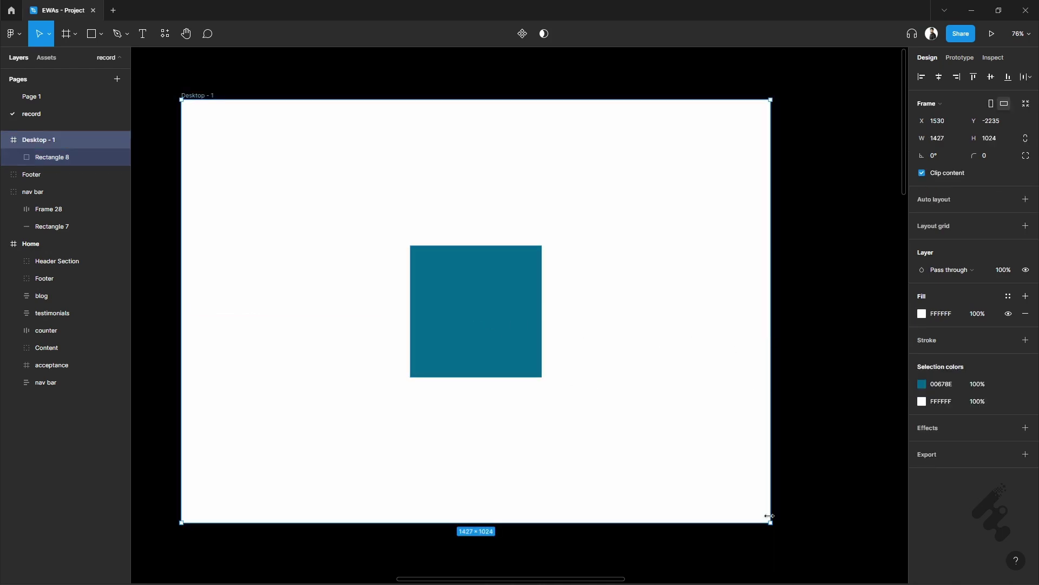
{"action": "left_click_drag", "start_coordinate": [769, 524], "coordinate": [703, 469]}
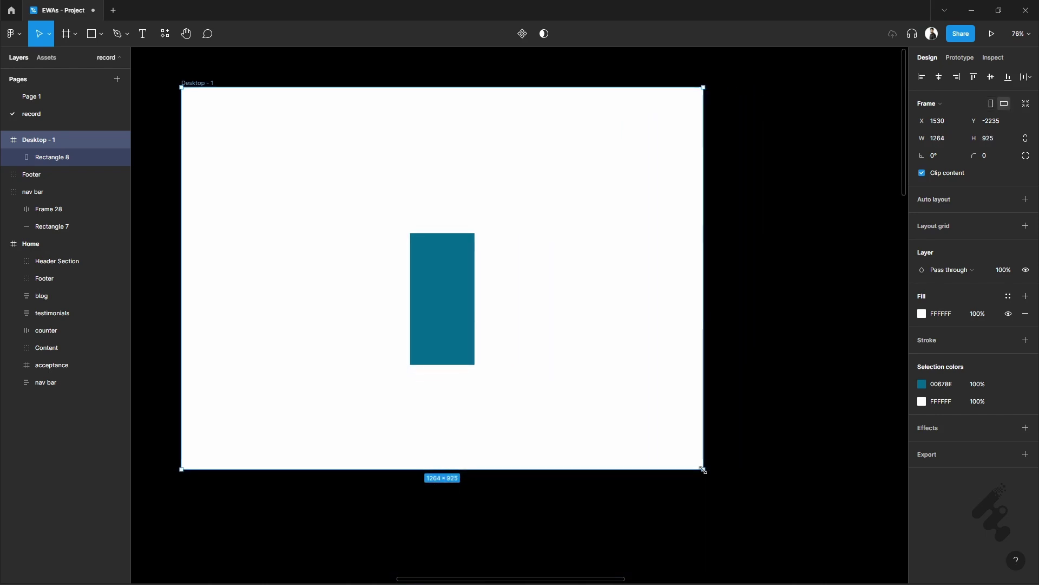
{"action": "key", "text": "ctrl+z"}
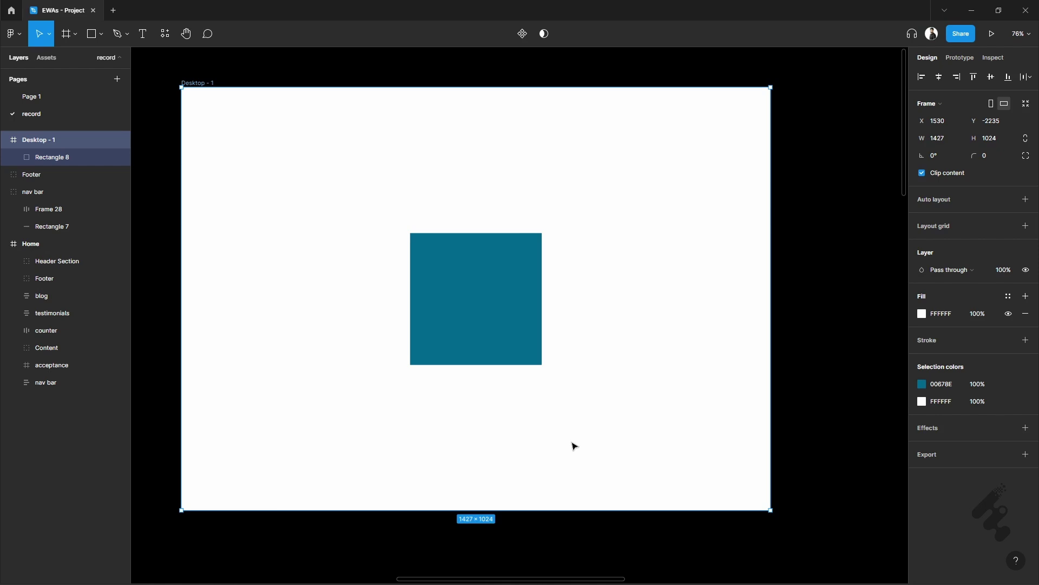
Try resizing the frame from its bottom and top edges with the square's vertical constraint at Top, restoring its height.
{"action": "left_click", "coordinate": [575, 445]}
{"action": "left_click", "coordinate": [554, 510]}
{"action": "left_click_drag", "start_coordinate": [537, 90], "coordinate": [575, 86]}
Set the square's vertical constraint to Top and bottom.
{"action": "left_click", "coordinate": [489, 261]}
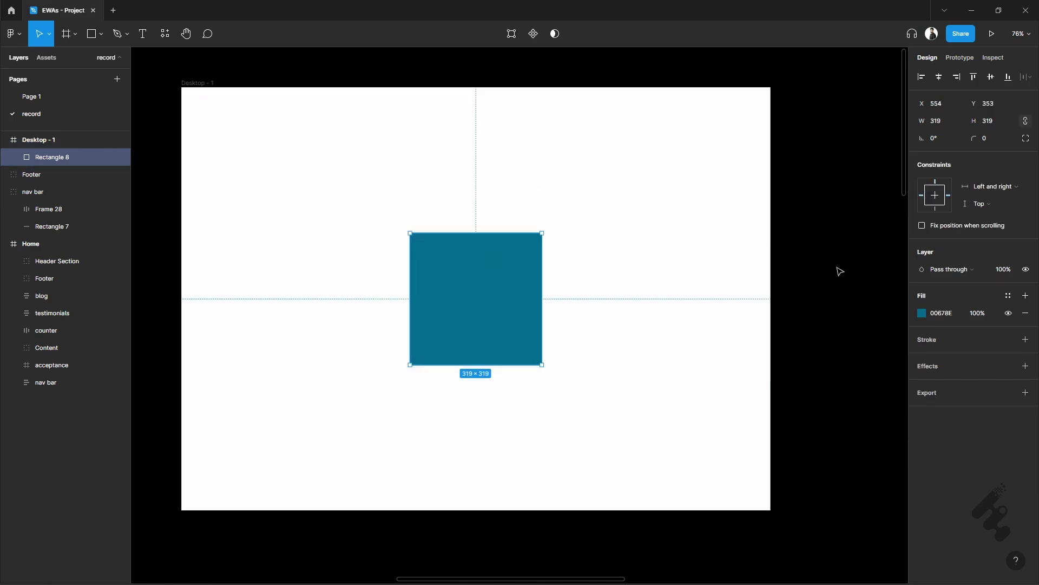
{"action": "left_click", "coordinate": [995, 204]}
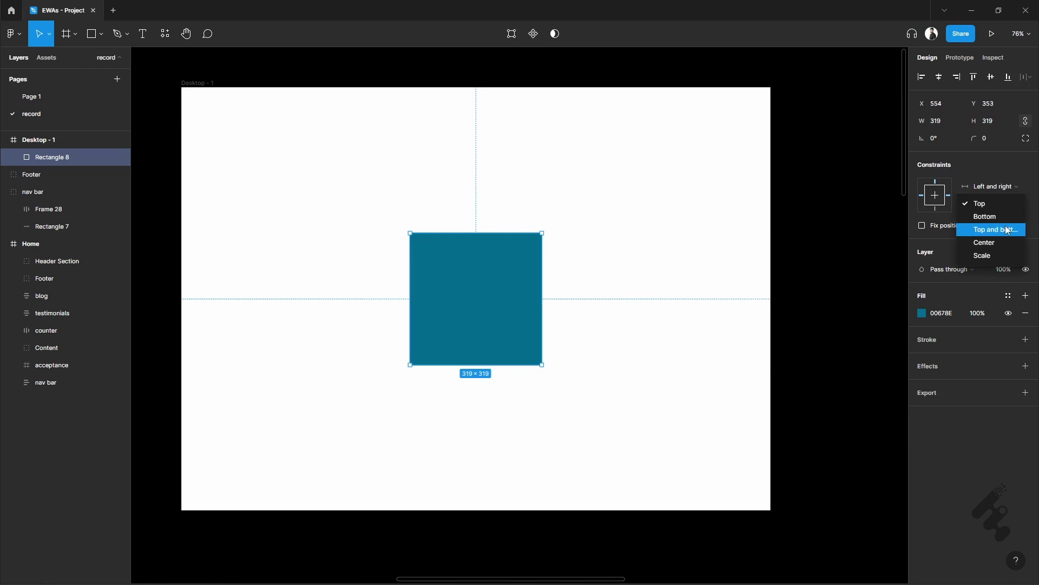
{"action": "left_click", "coordinate": [1011, 234]}
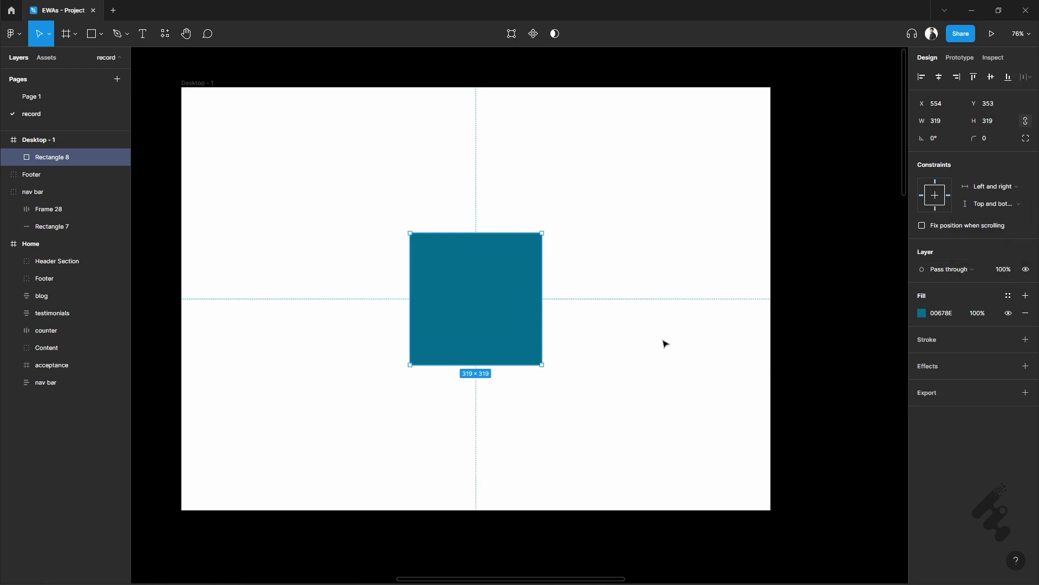
Test the combined Left and right and Top and bottom constraints by resizing the frame from its corner, restoring its size.
{"action": "left_click", "coordinate": [636, 344]}
{"action": "scroll", "coordinate": [636, 349], "scroll_direction": "down", "scroll_amount": 5}
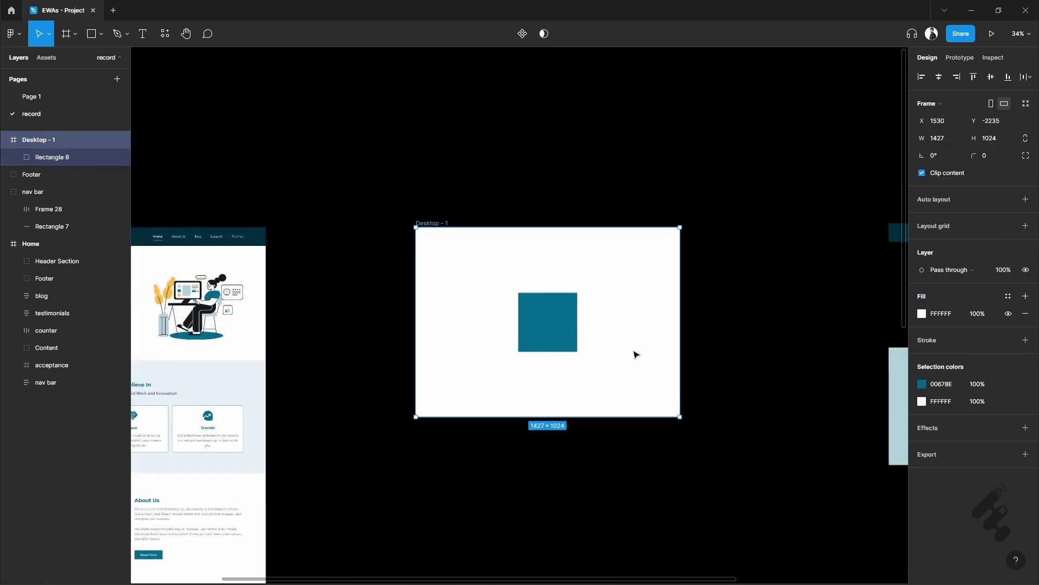
{"action": "scroll", "coordinate": [637, 354], "scroll_direction": "up", "scroll_amount": 1}
{"action": "left_click_drag", "start_coordinate": [713, 458], "coordinate": [687, 427]}
{"action": "scroll", "coordinate": [552, 310], "scroll_direction": "up", "scroll_amount": 3}
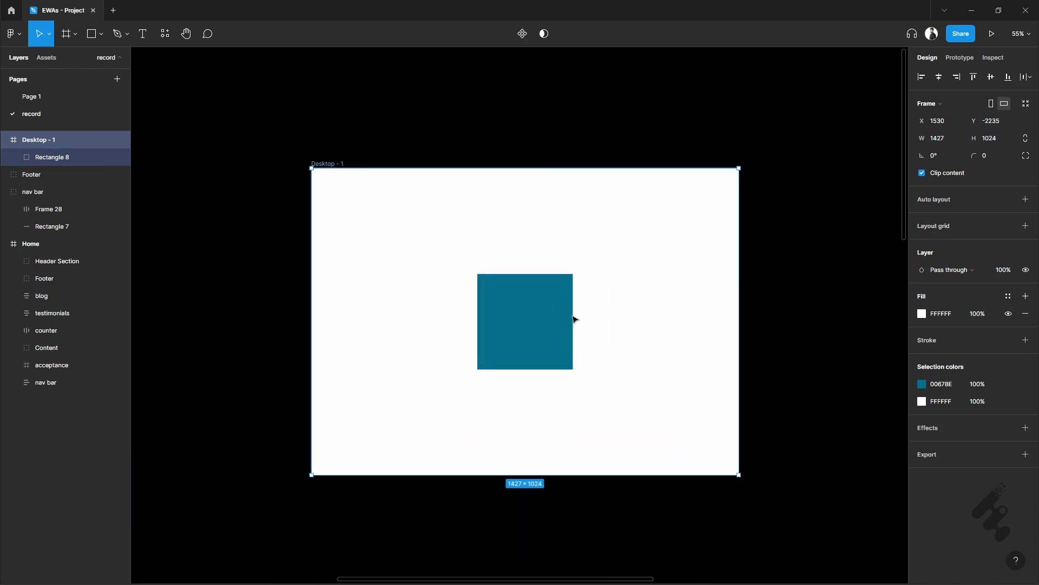
Set both the horizontal and vertical constraints of the square in the Desktop - 1 frame to Center.
{"action": "left_click", "coordinate": [539, 319]}
{"action": "left_click", "coordinate": [1016, 188]}
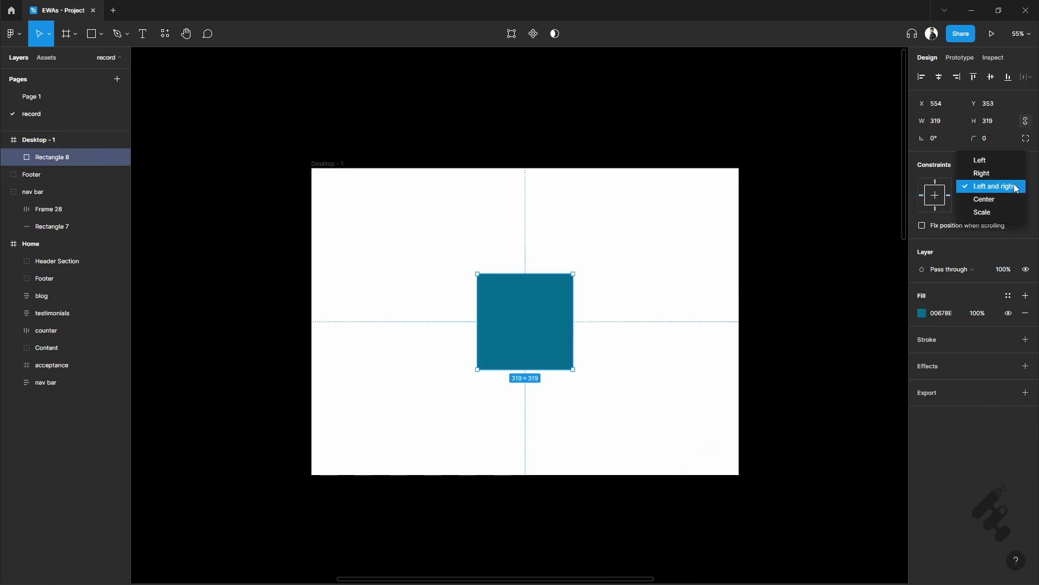
{"action": "left_click", "coordinate": [1013, 199]}
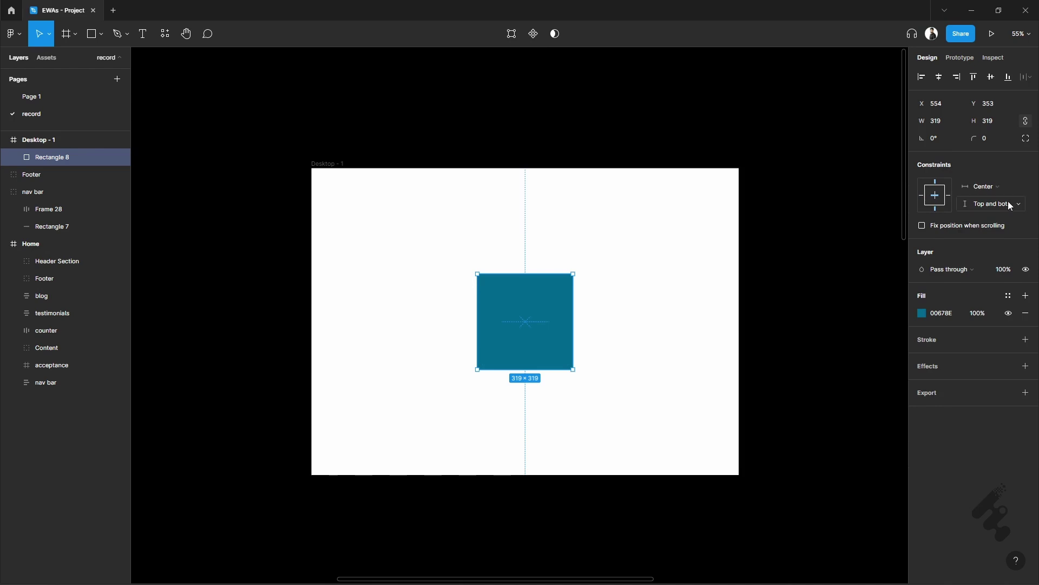
{"action": "left_click", "coordinate": [1009, 205]}
{"action": "left_click", "coordinate": [1010, 215]}
Test the square's Center constraints by resizing the Desktop - 1 frame from its corner, restoring it to 1427 × 1024.
{"action": "scroll", "coordinate": [530, 337], "scroll_direction": "down", "scroll_amount": 1}
{"action": "scroll", "coordinate": [526, 342], "scroll_direction": "right", "scroll_amount": 2}
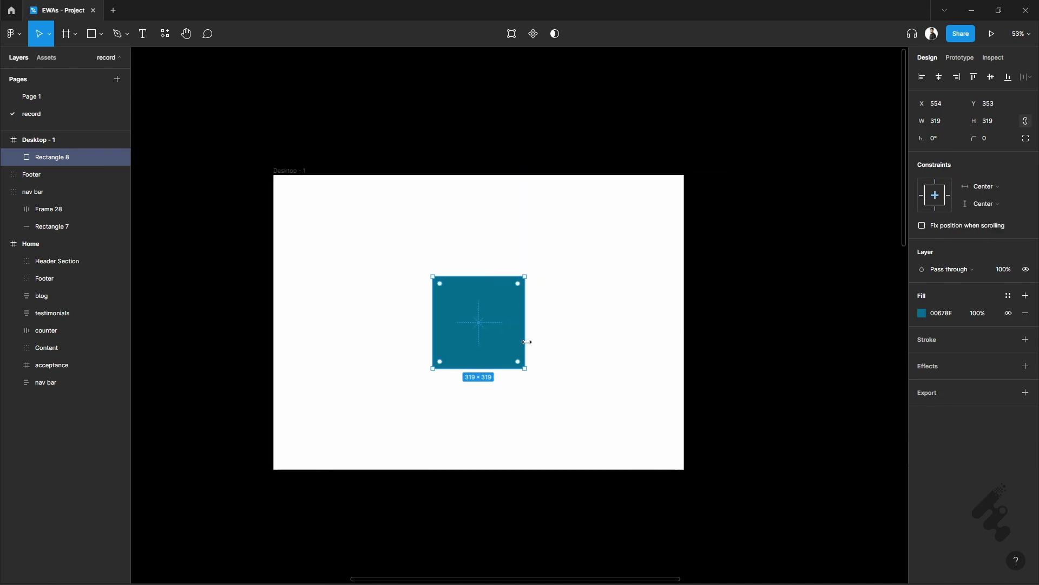
{"action": "scroll", "coordinate": [607, 341], "scroll_direction": "down", "scroll_amount": 1}
{"action": "scroll", "coordinate": [607, 341], "scroll_direction": "right", "scroll_amount": 1}
{"action": "left_click", "coordinate": [606, 341]}
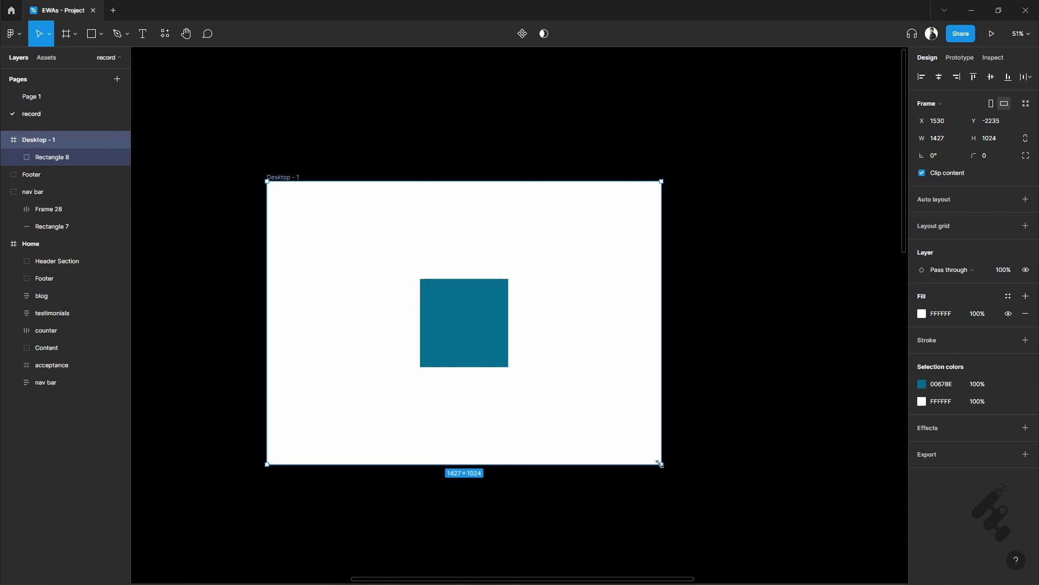
{"action": "mouse_move", "coordinate": [660, 464]}
{"action": "left_mouse_down"}
{"action": "mouse_move", "coordinate": [650, 531]}
{"action": "mouse_move", "coordinate": [709, 543]}
{"action": "mouse_move", "coordinate": [691, 461]}
{"action": "mouse_move", "coordinate": [561, 378]}
{"action": "mouse_move", "coordinate": [519, 417]}
{"action": "mouse_move", "coordinate": [682, 450]}
{"action": "mouse_move", "coordinate": [738, 480]}
{"action": "mouse_move", "coordinate": [614, 401]}
{"action": "mouse_move", "coordinate": [515, 395]}
{"action": "mouse_move", "coordinate": [478, 429]}
{"action": "mouse_move", "coordinate": [559, 522]}
{"action": "mouse_move", "coordinate": [695, 543]}
{"action": "mouse_move", "coordinate": [746, 511]}
{"action": "mouse_move", "coordinate": [669, 423]}
{"action": "mouse_move", "coordinate": [523, 408]}
{"action": "mouse_move", "coordinate": [456, 455]}
{"action": "mouse_move", "coordinate": [589, 560]}
{"action": "mouse_move", "coordinate": [735, 547]}
{"action": "mouse_move", "coordinate": [657, 462]}
{"action": "mouse_move", "coordinate": [563, 440]}
{"action": "mouse_move", "coordinate": [538, 476]}
{"action": "mouse_move", "coordinate": [608, 547]}
{"action": "mouse_move", "coordinate": [686, 527]}
{"action": "mouse_move", "coordinate": [664, 467]}
{"action": "mouse_move", "coordinate": [559, 431]}
{"action": "mouse_move", "coordinate": [515, 464]}
{"action": "mouse_move", "coordinate": [587, 536]}
{"action": "mouse_move", "coordinate": [717, 559]}
{"action": "mouse_move", "coordinate": [734, 472]}
{"action": "mouse_move", "coordinate": [573, 443]}
{"action": "mouse_move", "coordinate": [563, 469]}
{"action": "mouse_move", "coordinate": [619, 535]}
{"action": "mouse_move", "coordinate": [789, 563]}
{"action": "mouse_move", "coordinate": [754, 476]}
{"action": "mouse_move", "coordinate": [520, 453]}
{"action": "mouse_move", "coordinate": [533, 481]}
{"action": "mouse_move", "coordinate": [661, 464]}
{"action": "left_mouse_up"}
Set both the horizontal and vertical constraints of the square to Scale.
{"action": "left_click", "coordinate": [471, 334]}
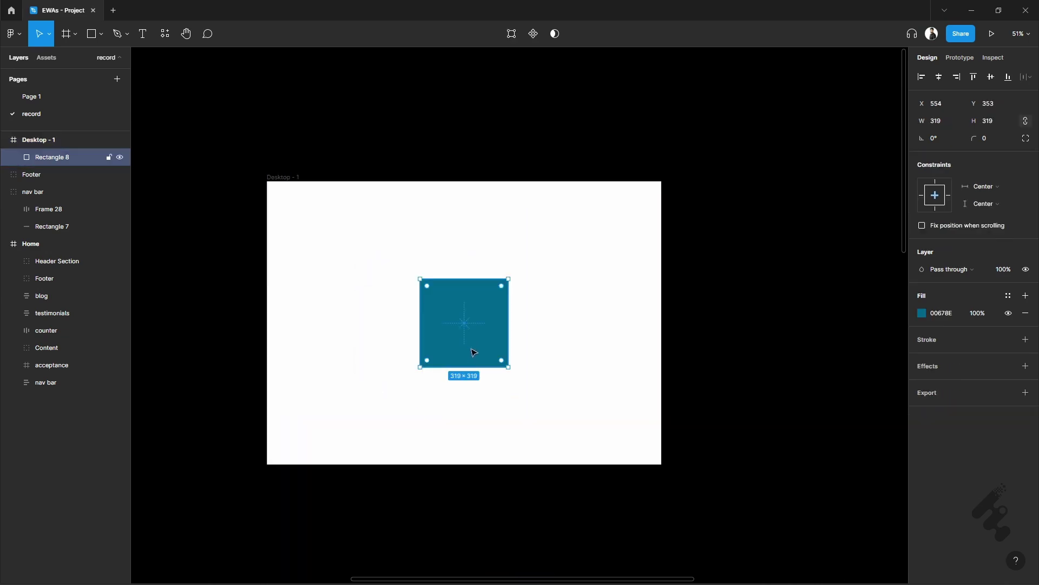
{"action": "left_click", "coordinate": [999, 191]}
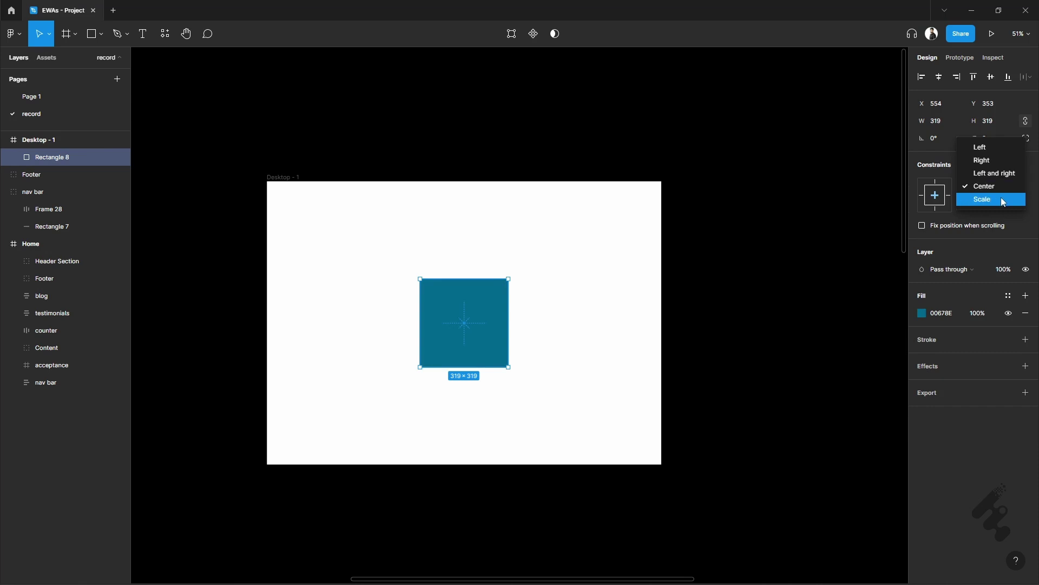
{"action": "left_click", "coordinate": [1003, 200]}
{"action": "left_click", "coordinate": [1004, 205]}
{"action": "left_click", "coordinate": [1004, 217]}
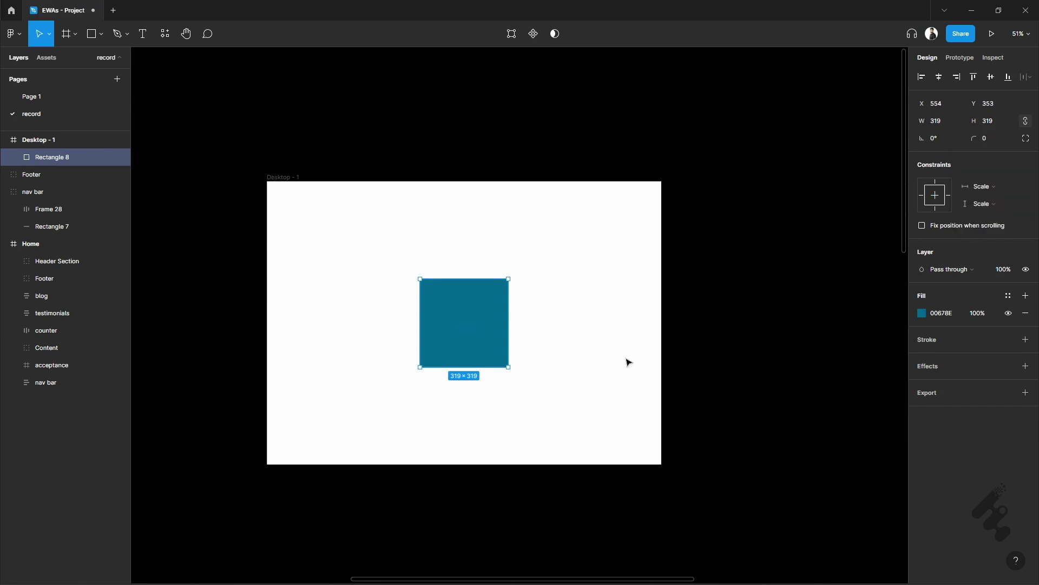
Test the Scale constraints by shrinking the frame from its corner and enlarging it to about 1991 × 1324, and undo the resize.
{"action": "left_click", "coordinate": [565, 364]}
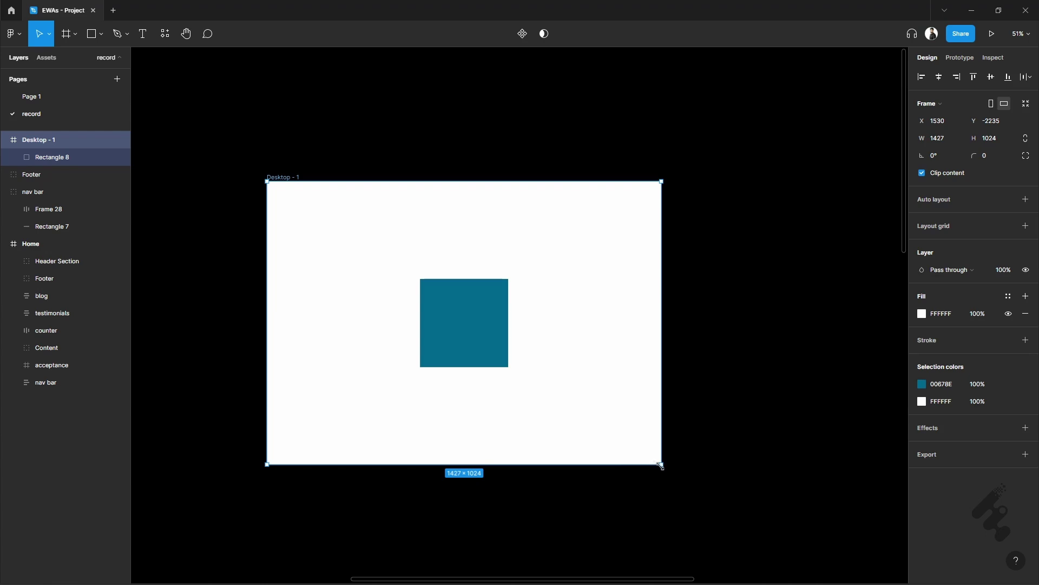
{"action": "left_click_drag", "start_coordinate": [661, 465], "coordinate": [515, 366]}
{"action": "left_click_drag", "start_coordinate": [634, 452], "coordinate": [817, 548]}
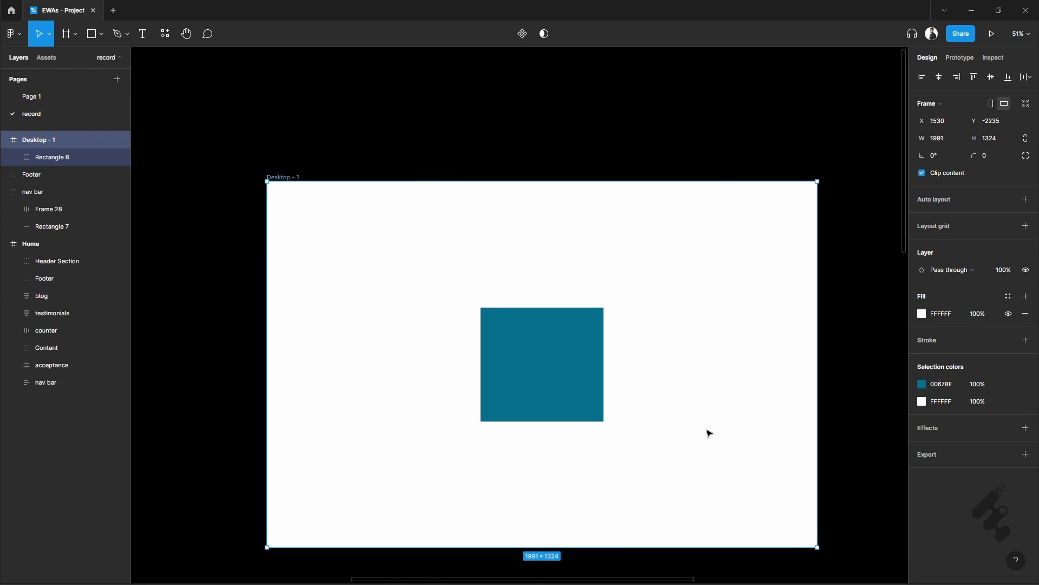
{"action": "key", "text": "ctrl+z"}
Delete the square from the Desktop - 1 frame.
{"action": "left_click", "coordinate": [503, 334]}
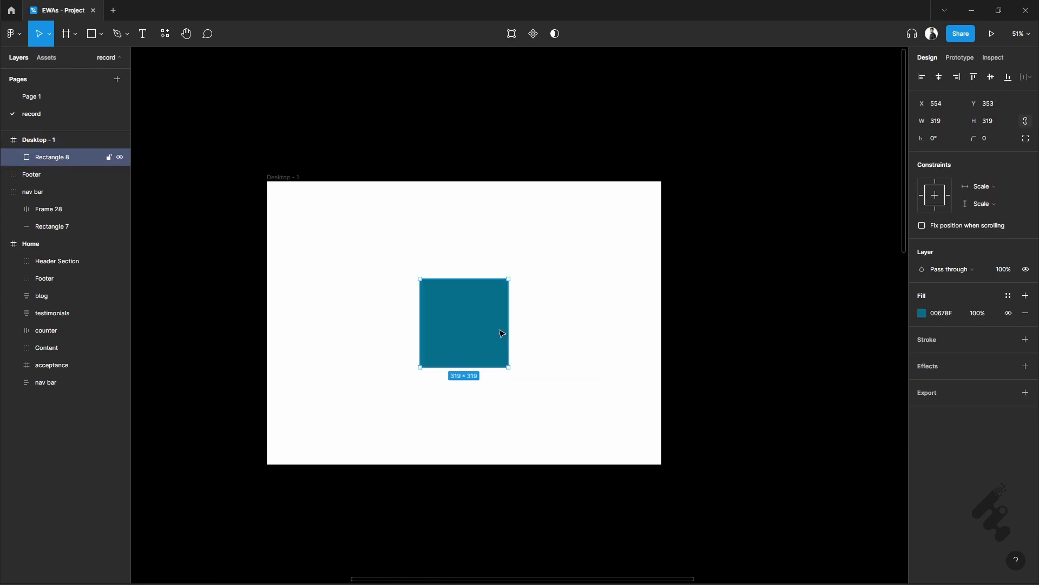
{"action": "key", "text": "Delete"}
{"action": "scroll", "coordinate": [473, 323], "scroll_direction": "down", "scroll_amount": 2}
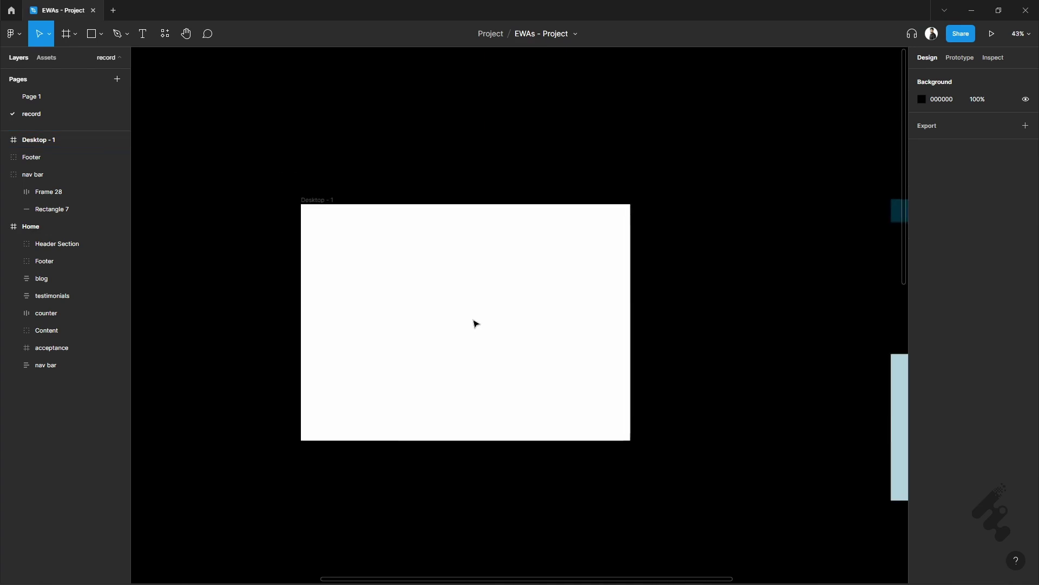
Move the nav bar group into the Desktop - 1 frame and align it to the frame's horizontal center and top edge.
{"action": "scroll", "coordinate": [703, 271], "scroll_direction": "right", "scroll_amount": 1}
{"action": "left_click", "coordinate": [890, 216]}
{"action": "left_click_drag", "start_coordinate": [890, 216], "coordinate": [326, 258]}
{"action": "left_click", "coordinate": [939, 79]}
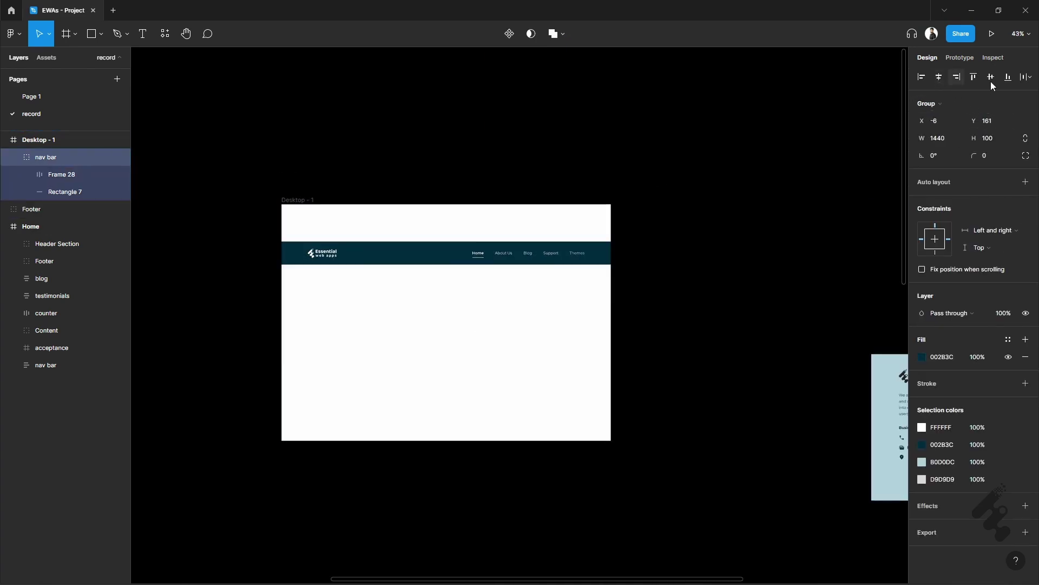
{"action": "left_click", "coordinate": [973, 77]}
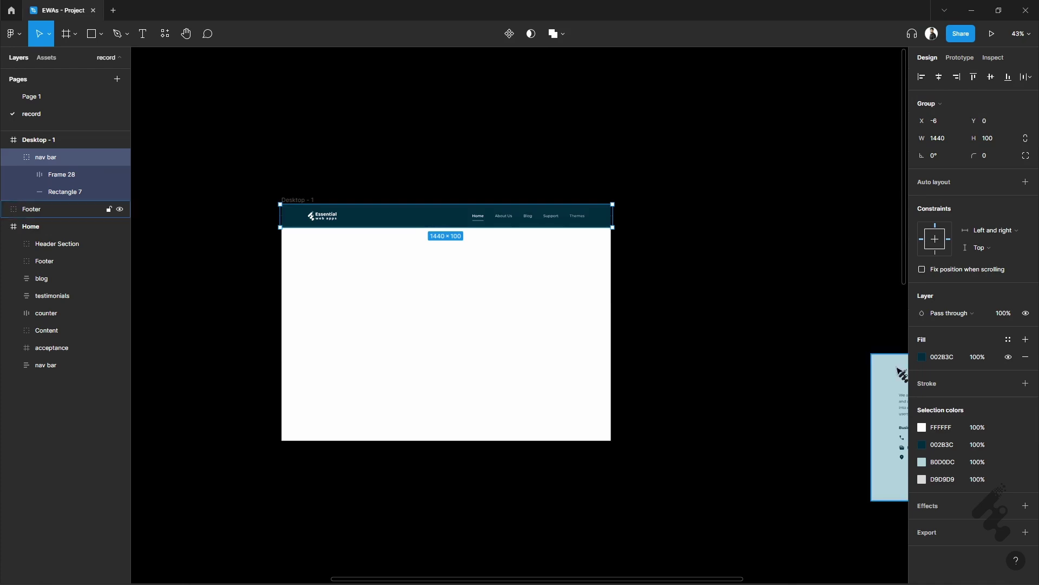
Move the Footer group into the Desktop - 1 frame and align it to the frame's horizontal center and bottom edge.
{"action": "left_click_drag", "start_coordinate": [902, 373], "coordinate": [360, 297]}
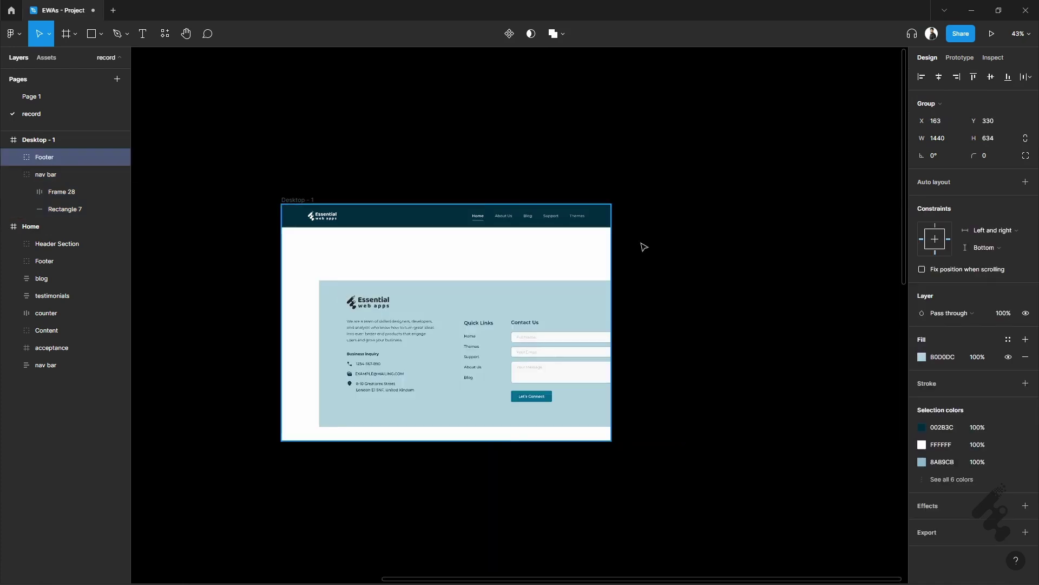
{"action": "left_click", "coordinate": [939, 77]}
{"action": "left_click", "coordinate": [1008, 77]}
{"action": "scroll", "coordinate": [417, 363], "scroll_direction": "up", "scroll_amount": 3}
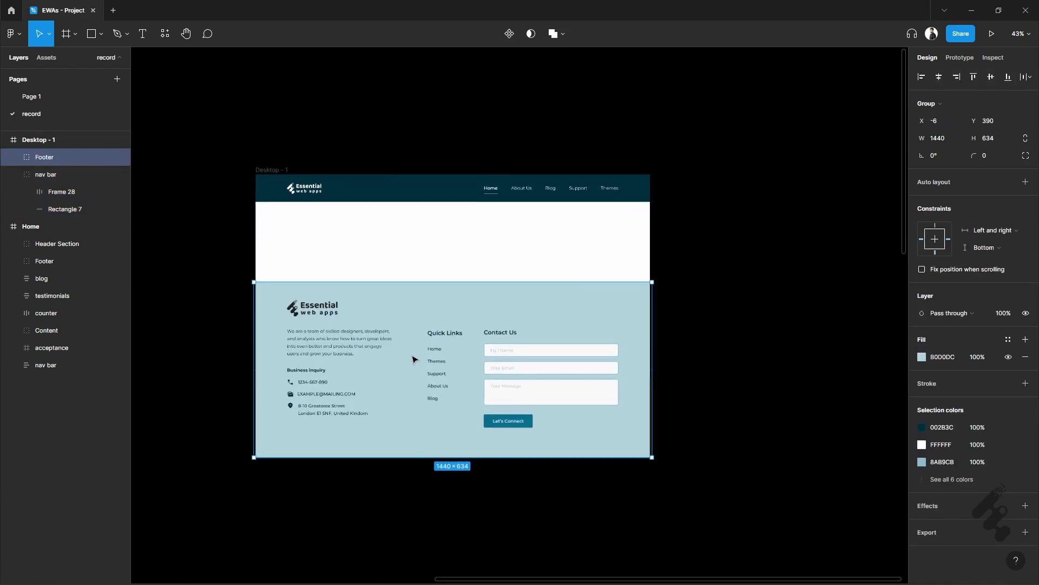
{"action": "key", "text": "Escape"}
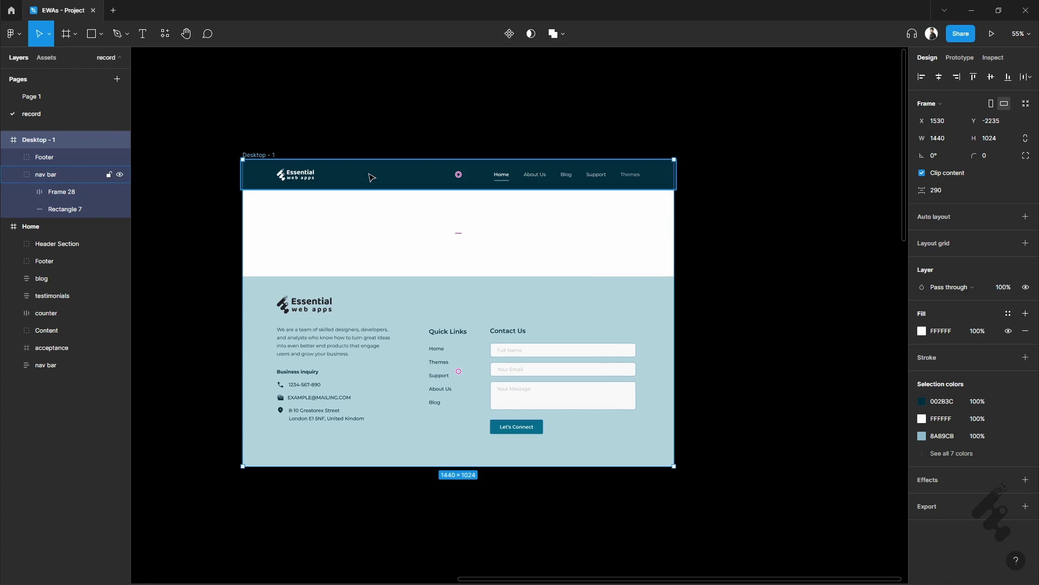
Examine the horizontal and vertical constraints of the nav bar and Footer groups.
{"action": "left_click", "coordinate": [371, 178]}
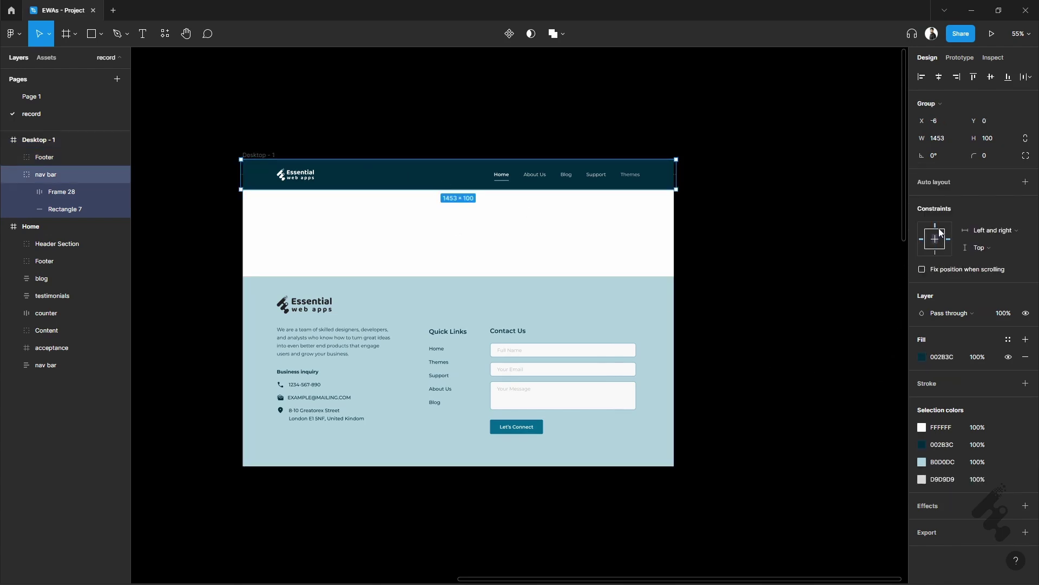
{"action": "left_click", "coordinate": [1013, 236]}
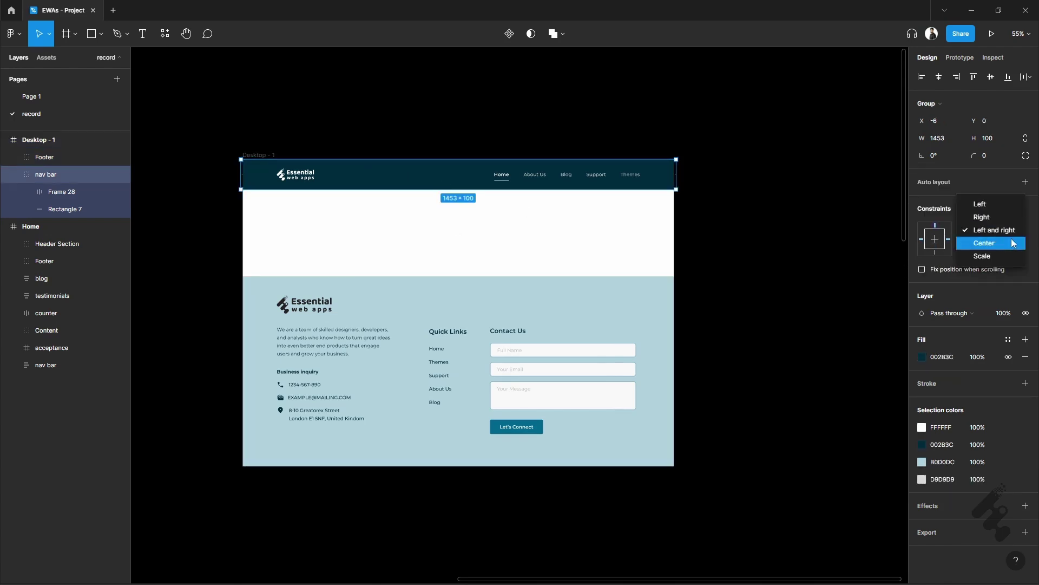
{"action": "left_click", "coordinate": [742, 294]}
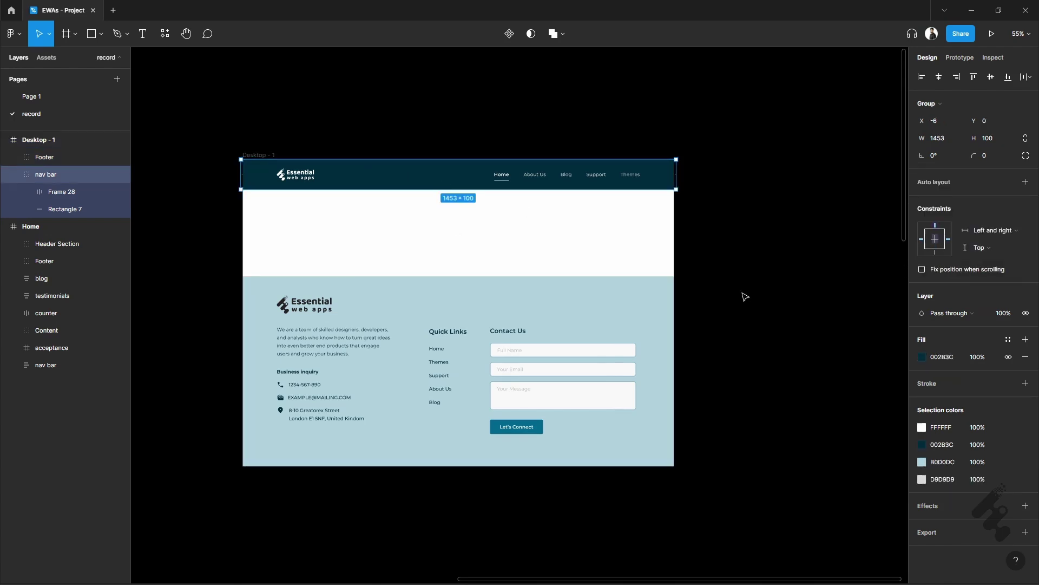
{"action": "left_click", "coordinate": [535, 308]}
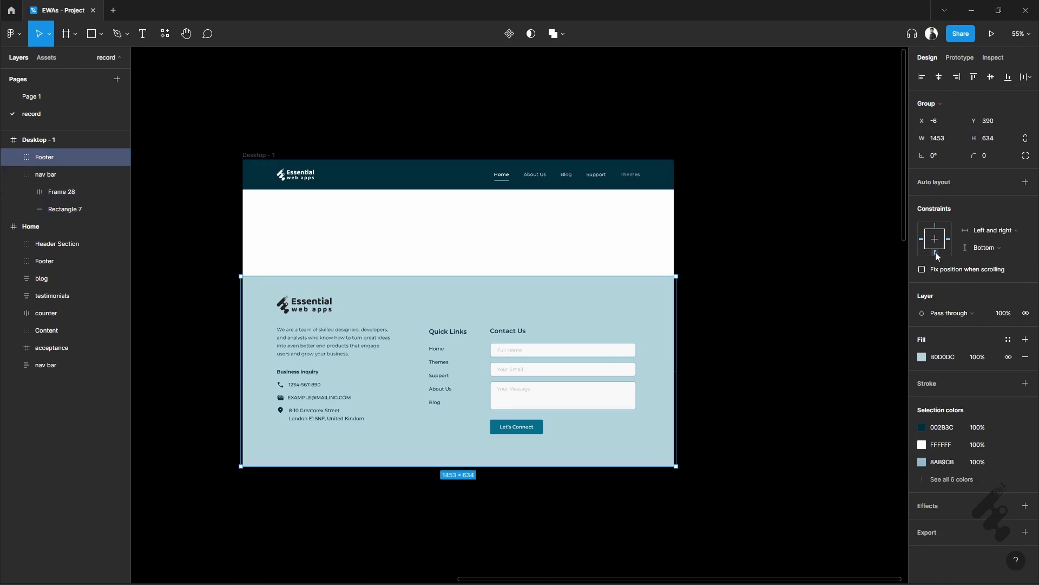
{"action": "left_click", "coordinate": [691, 325]}
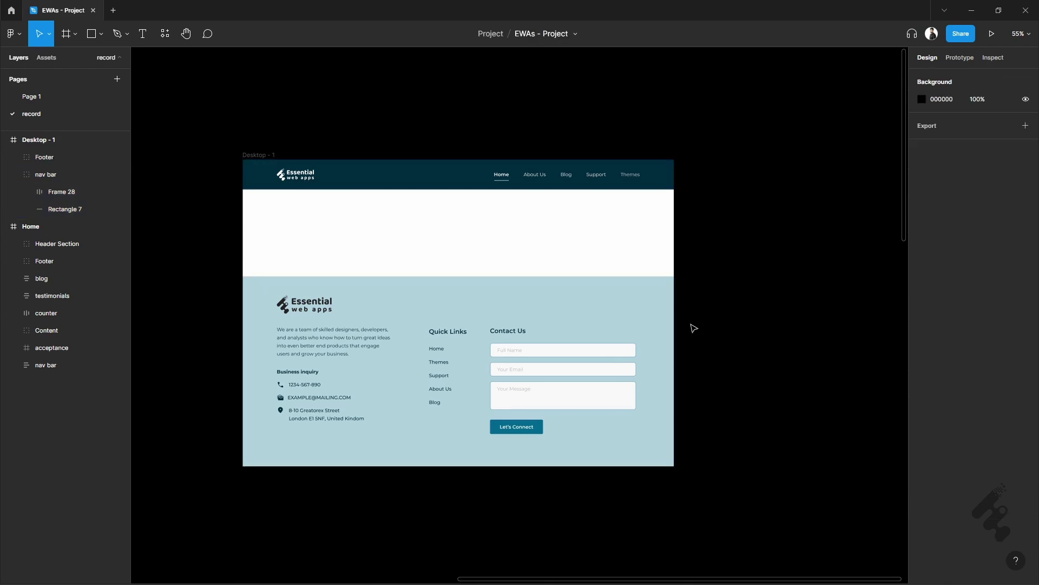
Extend the Desktop - 1 frame upward from its top edge to a height of about 1170.
{"action": "scroll", "coordinate": [692, 324], "scroll_direction": "down", "scroll_amount": 1}
{"action": "scroll", "coordinate": [623, 281], "scroll_direction": "right", "scroll_amount": 1}
{"action": "left_click", "coordinate": [534, 249]}
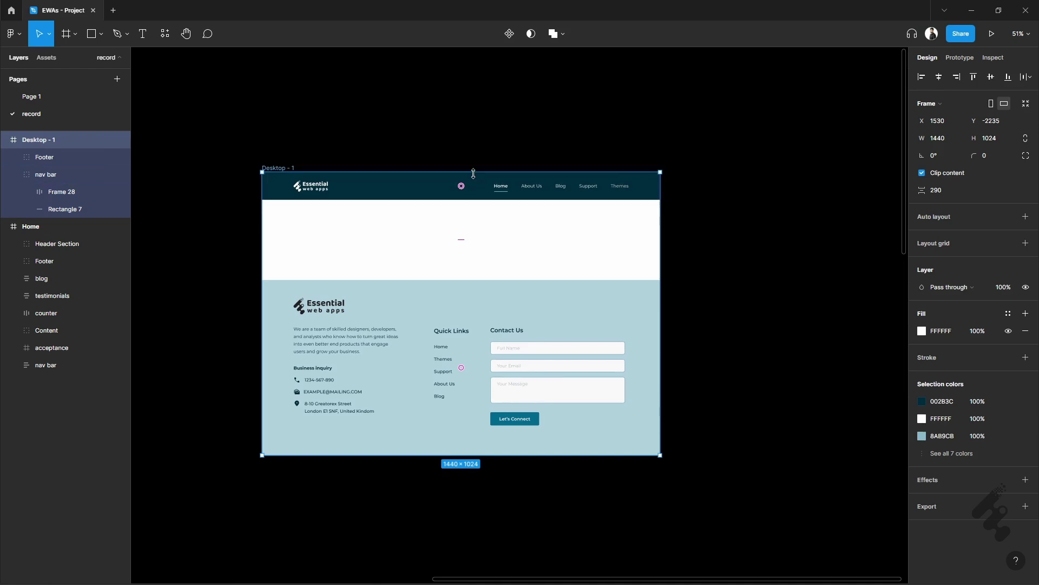
{"action": "left_click_drag", "start_coordinate": [482, 129], "coordinate": [460, 132]}
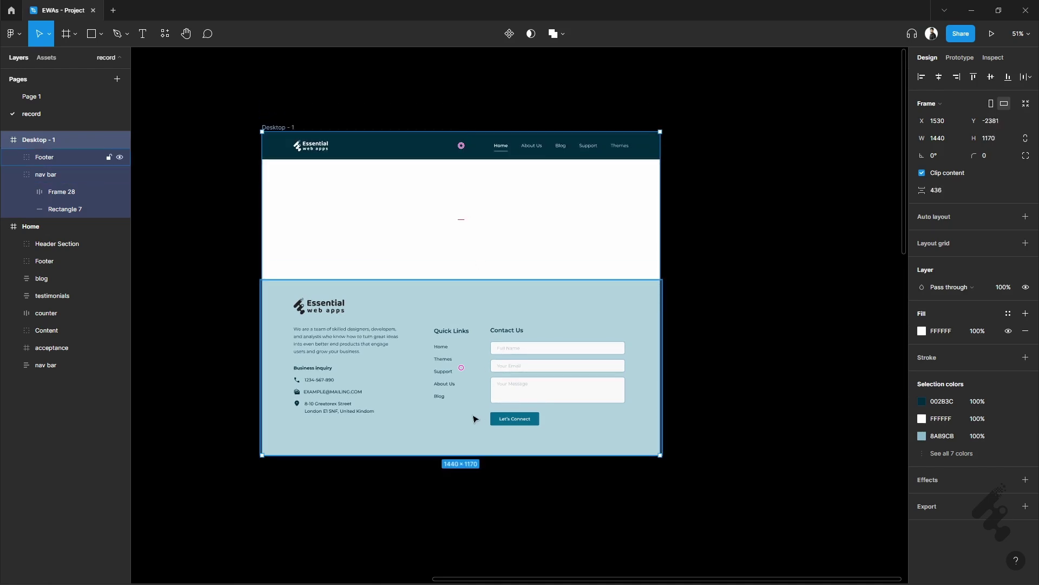
Test the nav bar and Footer's vertical constraints by resizing the frame from its bottom edge, restoring its height.
{"action": "left_click", "coordinate": [459, 461]}
{"action": "left_click", "coordinate": [487, 238]}
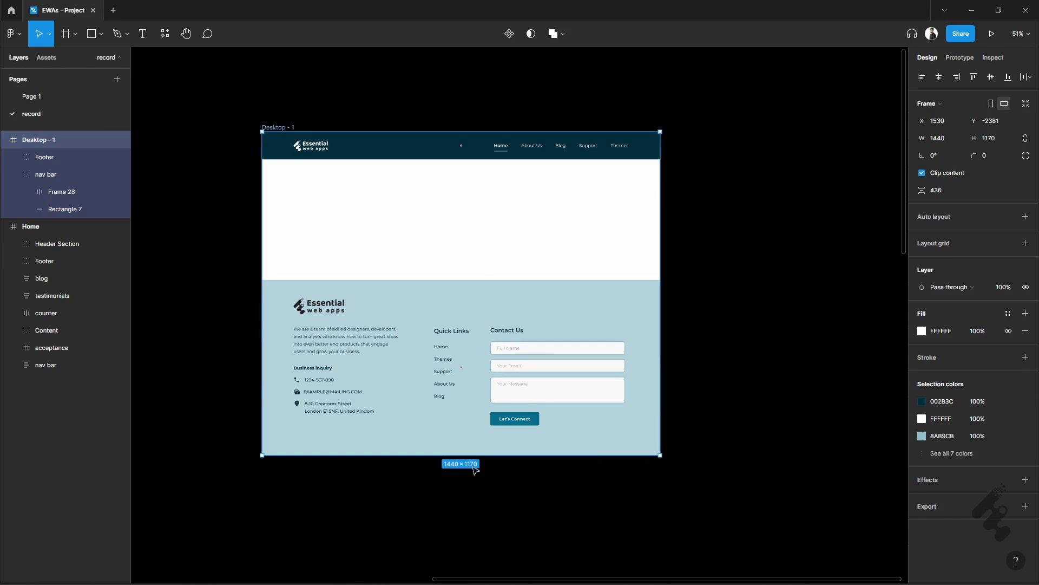
{"action": "left_click_drag", "start_coordinate": [471, 466], "coordinate": [477, 439]}
{"action": "left_click_drag", "start_coordinate": [478, 395], "coordinate": [455, 453]}
Test the Left and right constraints by widening the frame from its right edge, undo the resize, and select the nav bar group.
{"action": "left_click_drag", "start_coordinate": [664, 223], "coordinate": [795, 236]}
{"action": "key", "text": "ctrl+z"}
{"action": "left_click", "coordinate": [622, 155]}
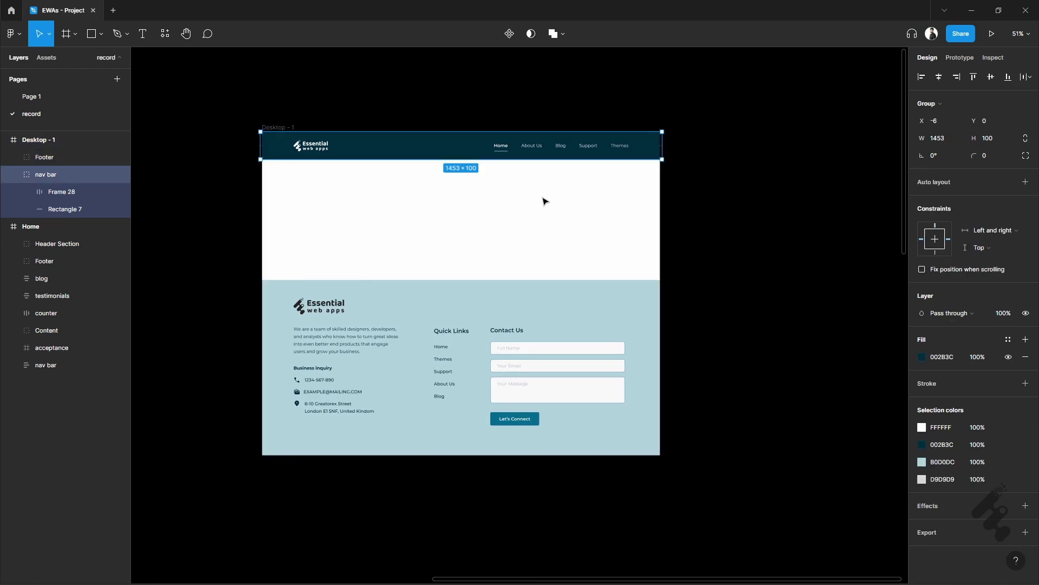